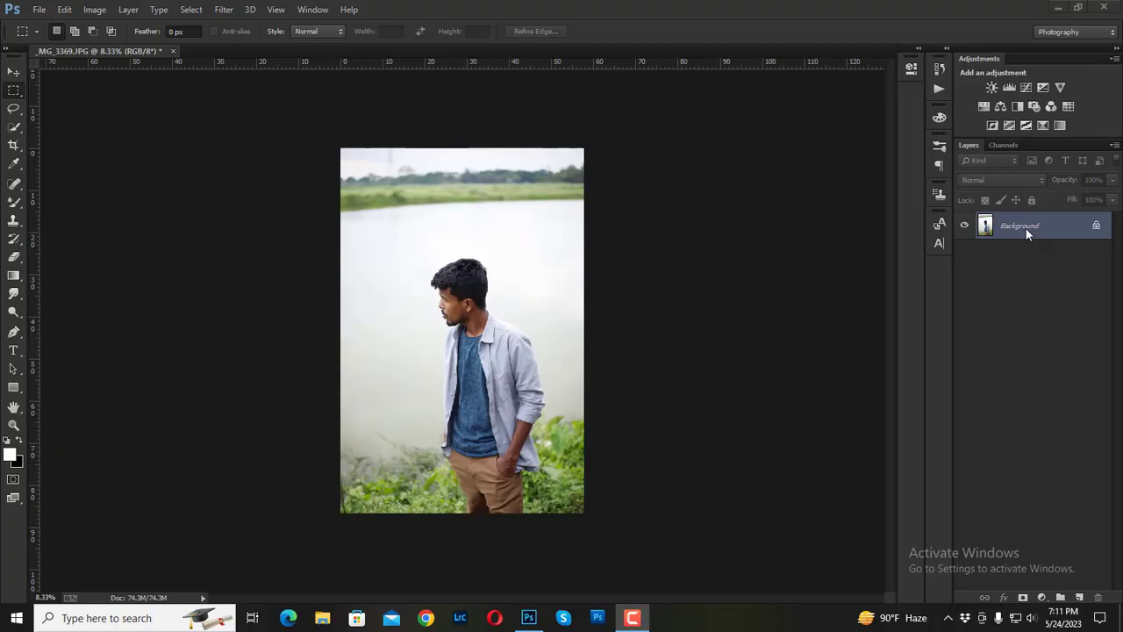
- Duplicate the Background layer of _MG_3369.JPG as 'Background copy'
{"action": "left_click_drag", "start_coordinate": [1020, 226], "coordinate": [1088, 579]}
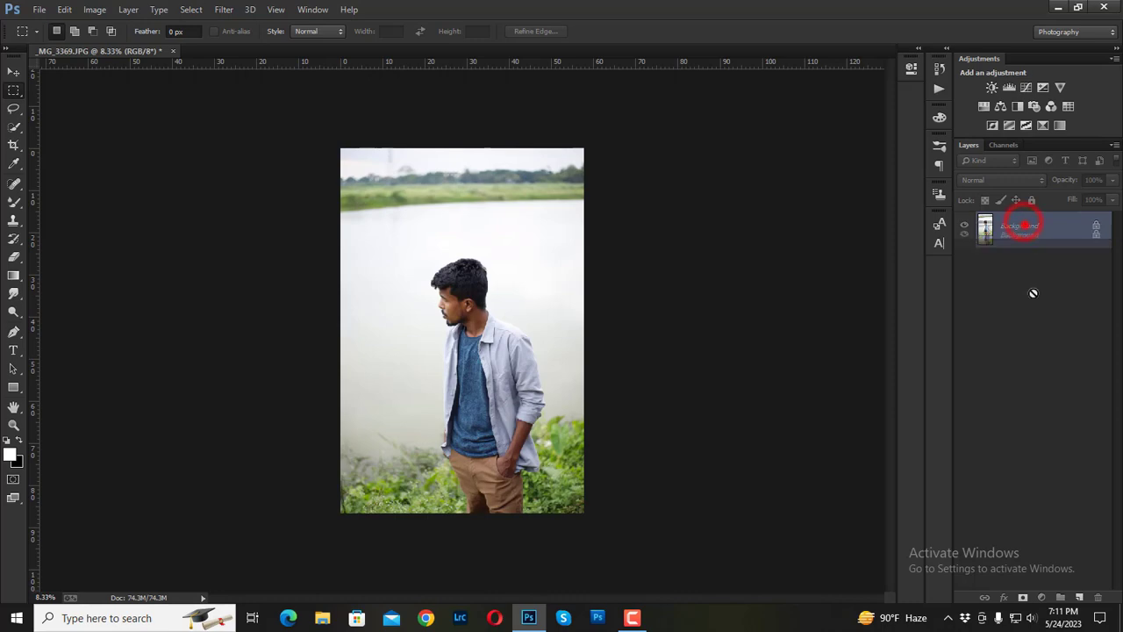
- Apply Noiseware Professional noise reduction with Default settings to Background copy
{"action": "left_click", "coordinate": [224, 10]}
{"action": "mouse_move", "coordinate": [247, 304]}
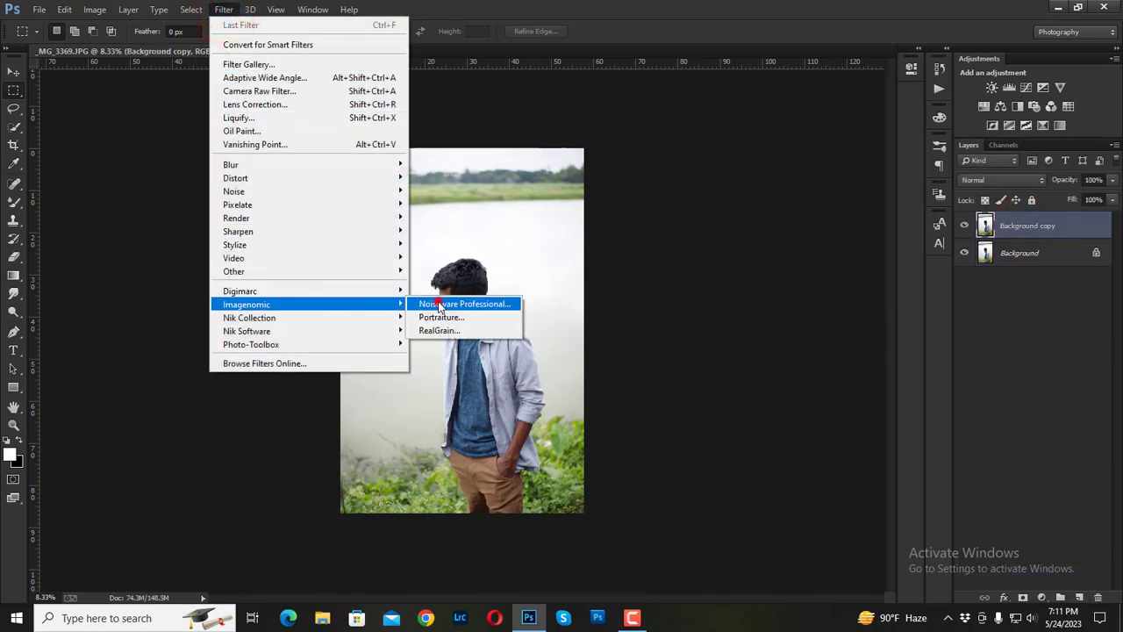
{"action": "left_click", "coordinate": [436, 301]}
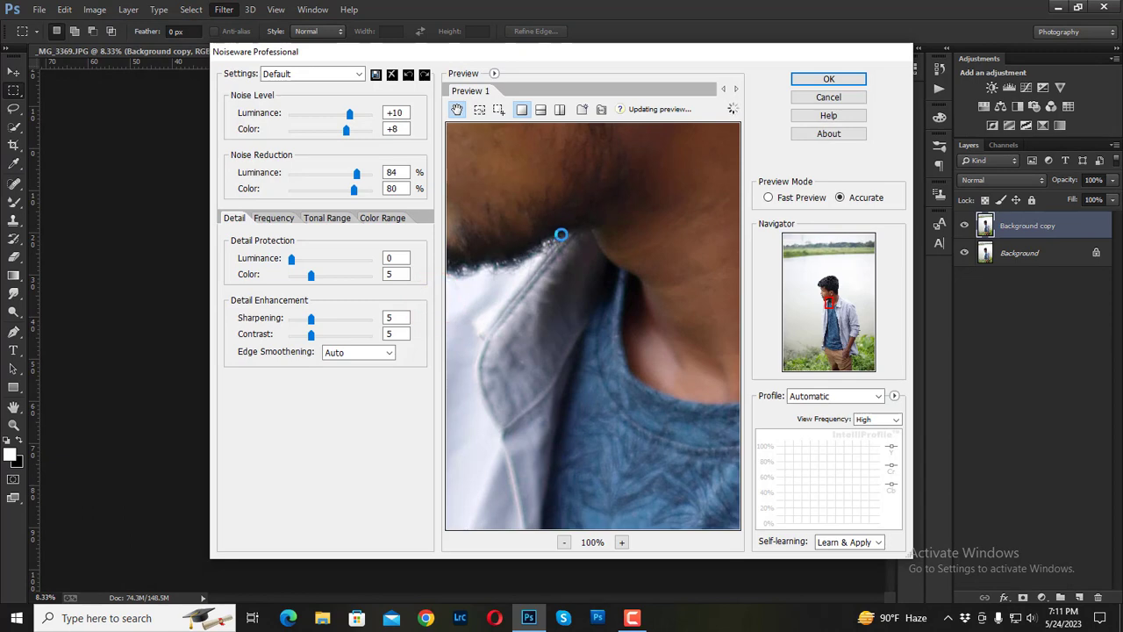
{"action": "left_click", "coordinate": [825, 81]}
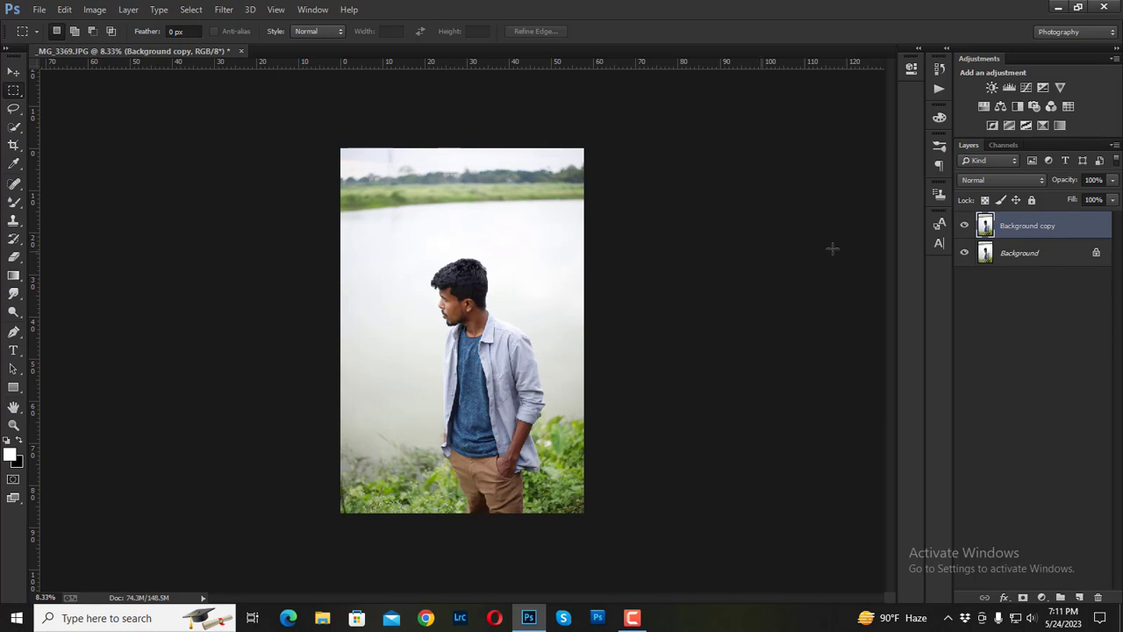
- Duplicate Background copy as 'Background copy 2' and open the Camera Raw Filter on it
{"action": "left_click_drag", "start_coordinate": [1018, 227], "coordinate": [1079, 597]}
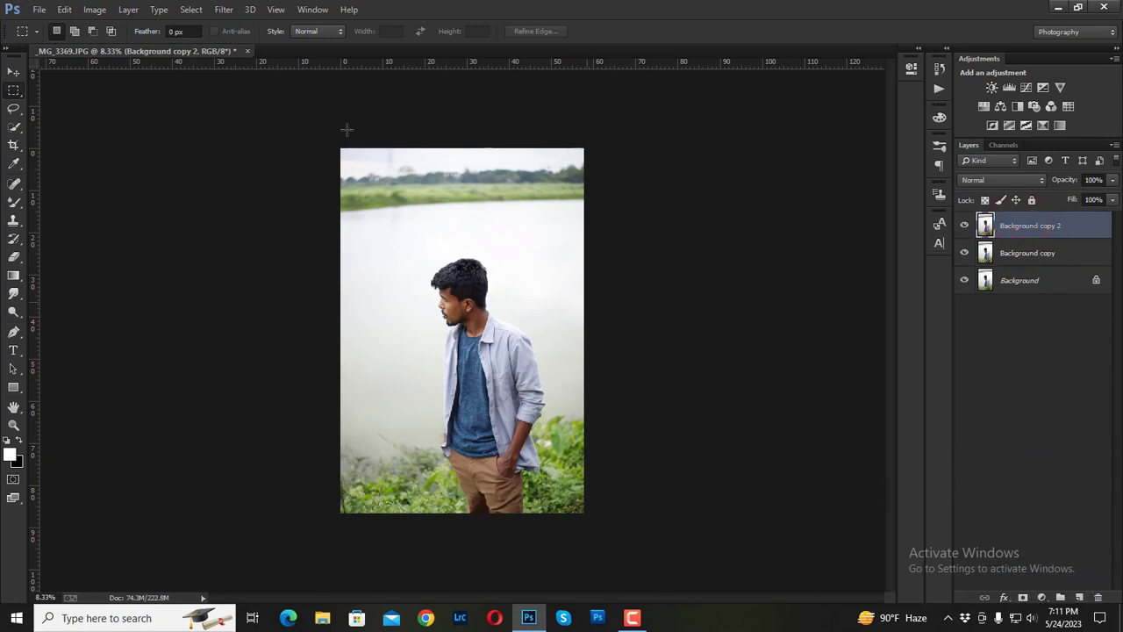
{"action": "left_click", "coordinate": [224, 10]}
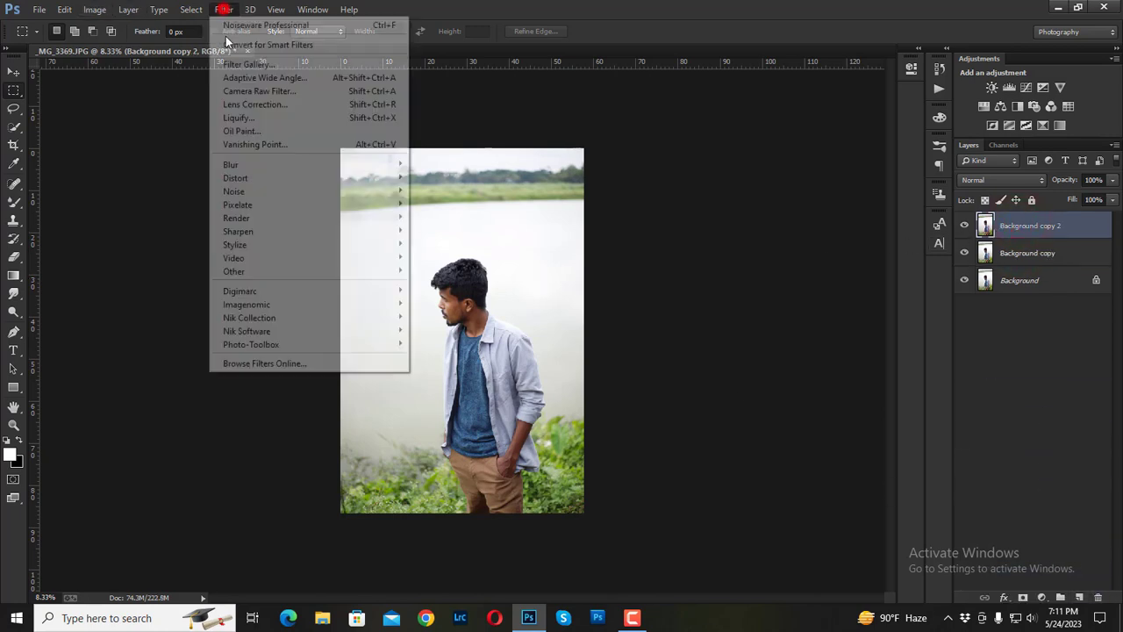
{"action": "left_click", "coordinate": [306, 87]}
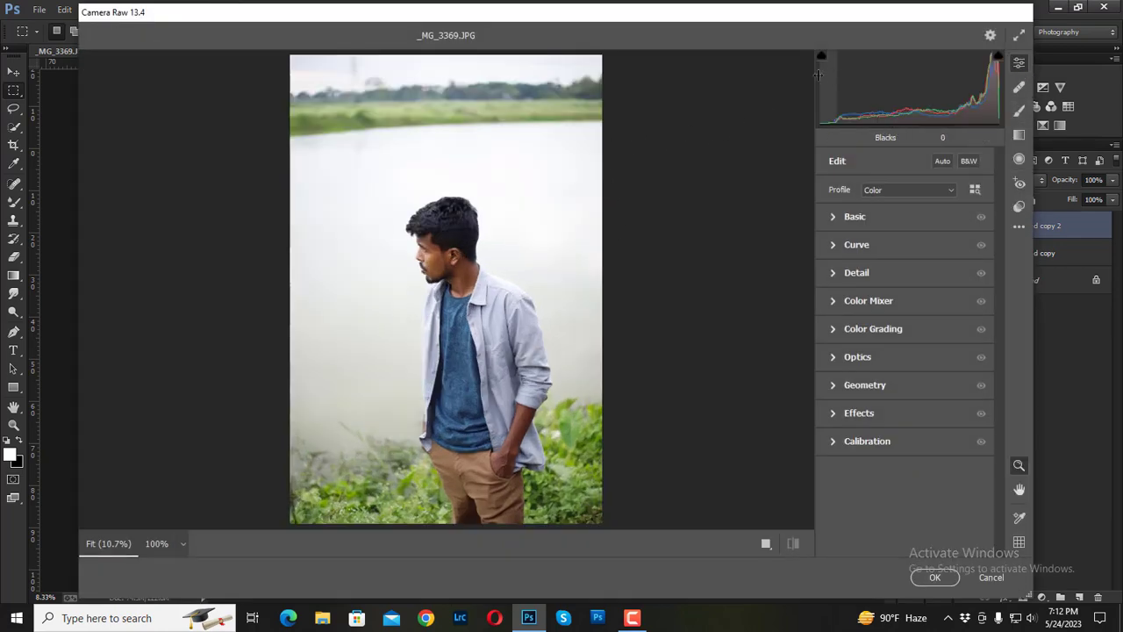
- In Basic, set Contrast +7, Highlights -100, Shadows +25, Whites -44, Blacks -17, Texture +6
{"action": "left_click", "coordinate": [866, 218]}
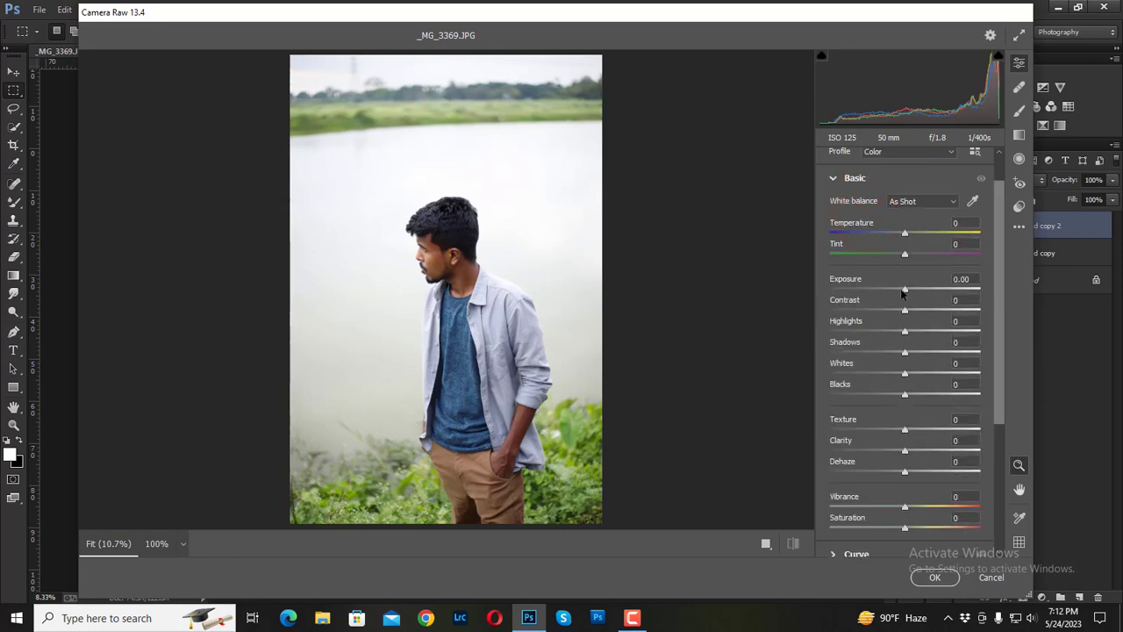
{"action": "left_click_drag", "start_coordinate": [903, 289], "coordinate": [910, 289]}
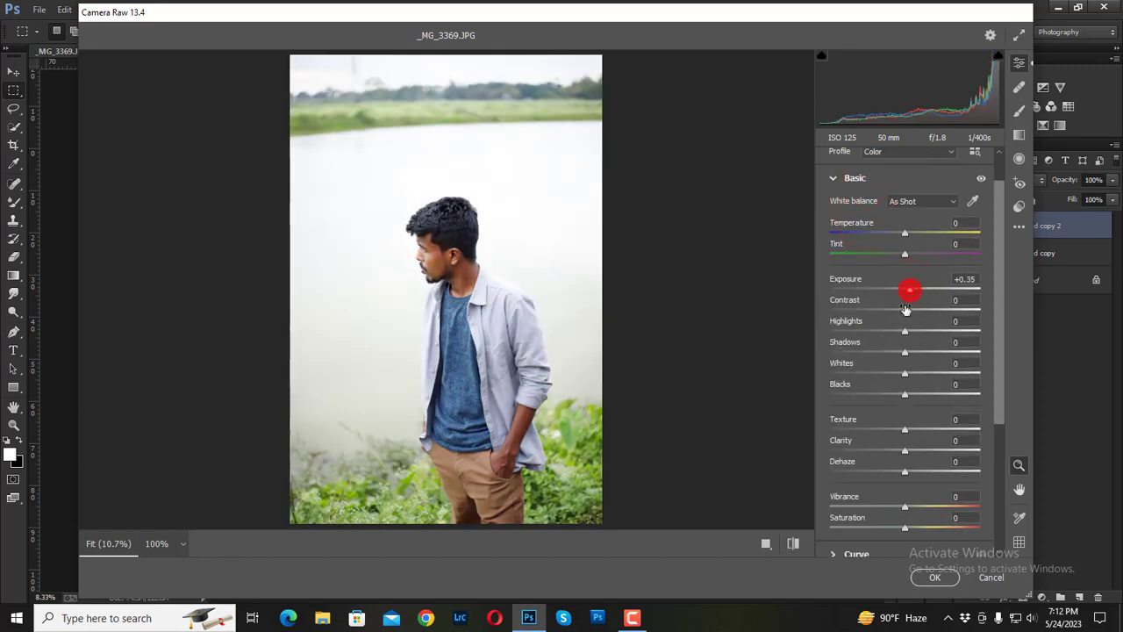
{"action": "double_click", "coordinate": [905, 289]}
{"action": "left_click_drag", "start_coordinate": [904, 310], "coordinate": [766, 337]}
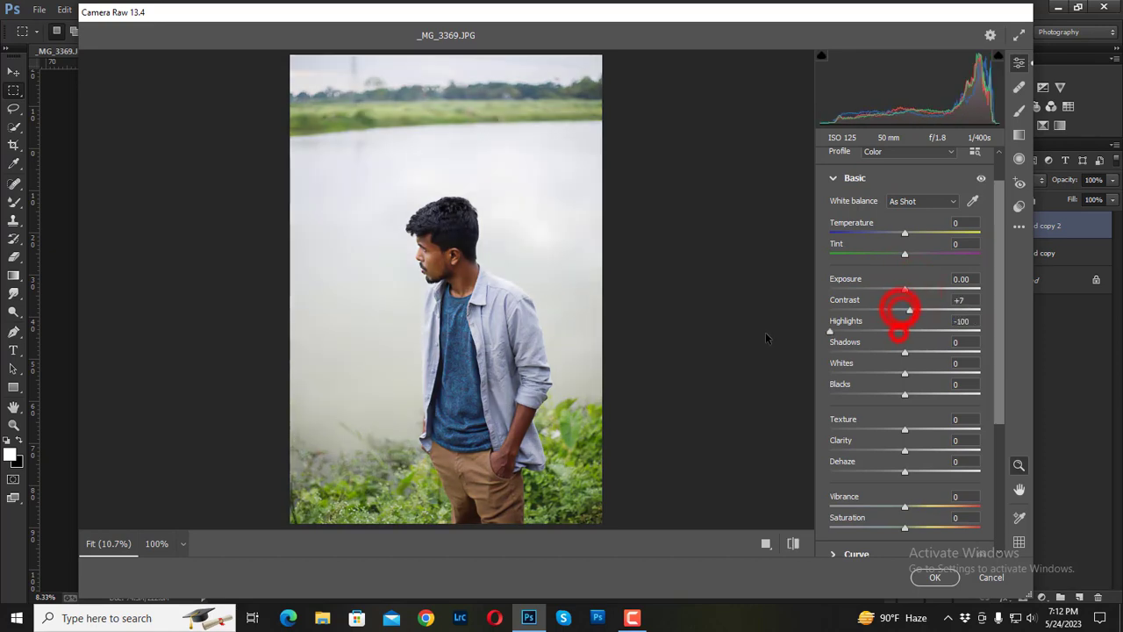
{"action": "mouse_move", "coordinate": [904, 351]}
{"action": "left_mouse_down"}
{"action": "mouse_move", "coordinate": [923, 352]}
{"action": "mouse_move", "coordinate": [844, 386]}
{"action": "mouse_move", "coordinate": [893, 386]}
{"action": "mouse_move", "coordinate": [871, 373]}
{"action": "left_mouse_up"}
{"action": "left_click_drag", "start_coordinate": [904, 429], "coordinate": [912, 506]}
{"action": "left_click_drag", "start_coordinate": [904, 527], "coordinate": [910, 528]}
{"action": "scroll", "coordinate": [876, 474], "scroll_direction": "down", "scroll_amount": 3}
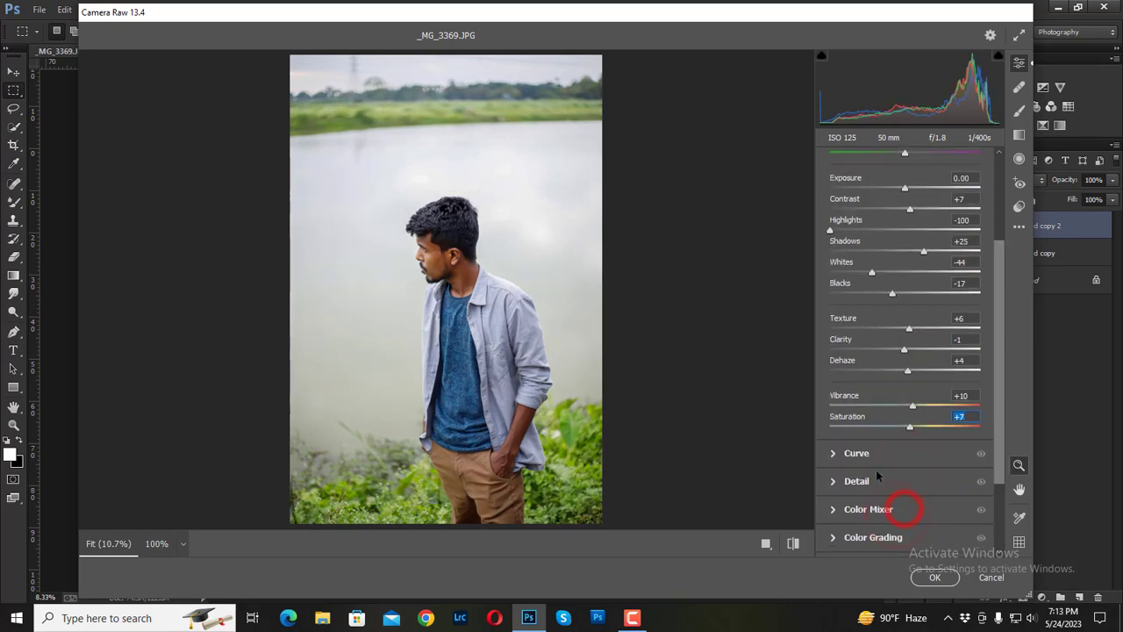
- In Color Mixer, shift the Greens hue toward yellow and desaturate Yellows -93, Greens -23
{"action": "left_click", "coordinate": [888, 511]}
{"action": "left_click", "coordinate": [834, 343]}
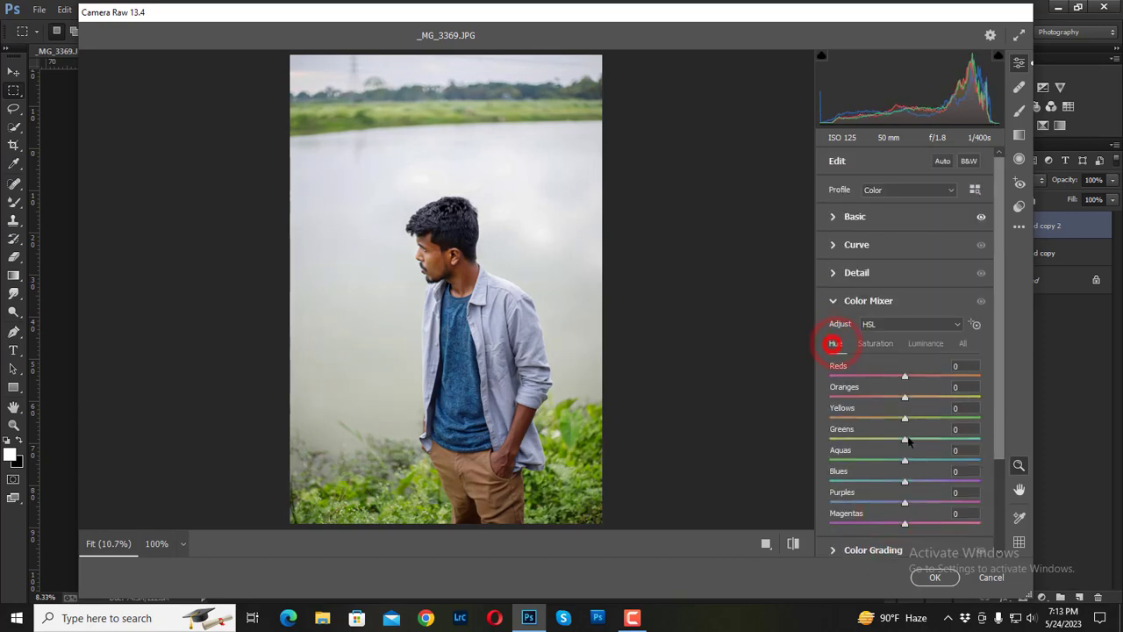
{"action": "left_click_drag", "start_coordinate": [904, 439], "coordinate": [834, 439]}
{"action": "left_click", "coordinate": [874, 343]}
{"action": "left_click_drag", "start_coordinate": [905, 419], "coordinate": [833, 419]}
{"action": "left_click_drag", "start_coordinate": [905, 440], "coordinate": [852, 419]}
{"action": "left_click", "coordinate": [836, 343]}
{"action": "left_click_drag", "start_coordinate": [1006, 378], "coordinate": [1003, 421]}
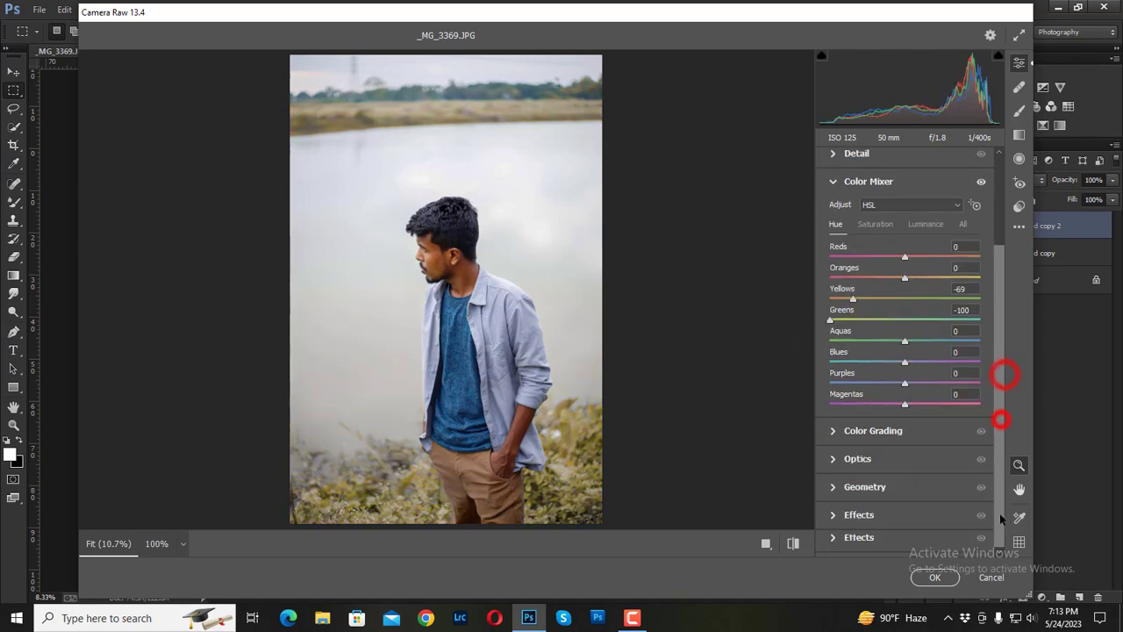
- Set Calibration primary hues to Red +100, Green +52 and Blue -48
{"action": "left_click", "coordinate": [867, 539]}
{"action": "mouse_move", "coordinate": [904, 395]}
{"action": "left_mouse_down"}
{"action": "mouse_move", "coordinate": [919, 396]}
{"action": "mouse_move", "coordinate": [816, 395]}
{"action": "mouse_move", "coordinate": [980, 396]}
{"action": "left_mouse_up"}
{"action": "left_click_drag", "start_coordinate": [905, 459], "coordinate": [864, 459]}
{"action": "left_click_drag", "start_coordinate": [904, 523], "coordinate": [855, 523]}
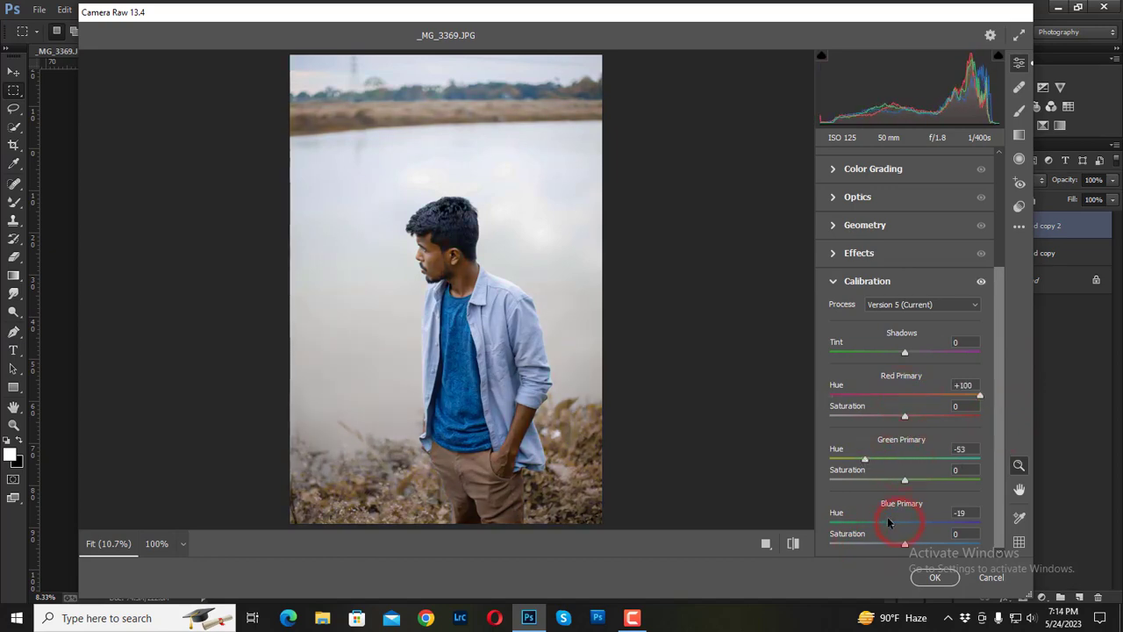
{"action": "left_click_drag", "start_coordinate": [864, 459], "coordinate": [944, 459]}
{"action": "left_click_drag", "start_coordinate": [847, 523], "coordinate": [868, 524]}
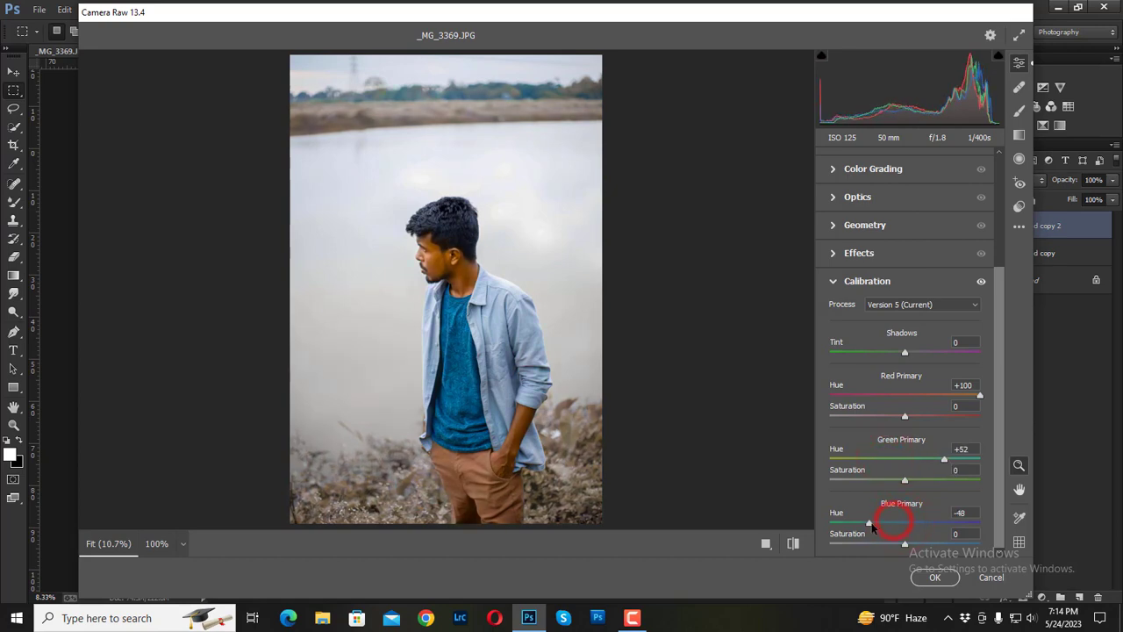
- Desaturate Oranges to -36 and Blues to -69, and brighten red and orange luminance
{"action": "left_click_drag", "start_coordinate": [998, 334], "coordinate": [867, 232]}
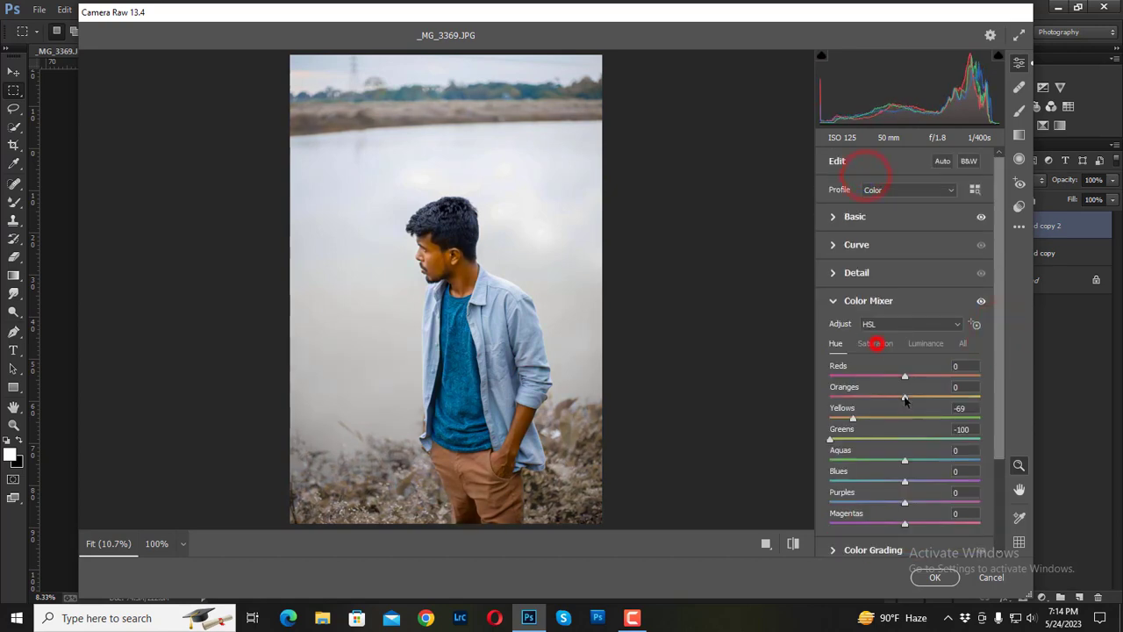
{"action": "left_click", "coordinate": [875, 343]}
{"action": "mouse_move", "coordinate": [904, 397]}
{"action": "left_mouse_down"}
{"action": "mouse_move", "coordinate": [877, 396]}
{"action": "mouse_move", "coordinate": [933, 396]}
{"action": "mouse_move", "coordinate": [912, 373]}
{"action": "left_mouse_up"}
{"action": "left_click", "coordinate": [919, 343]}
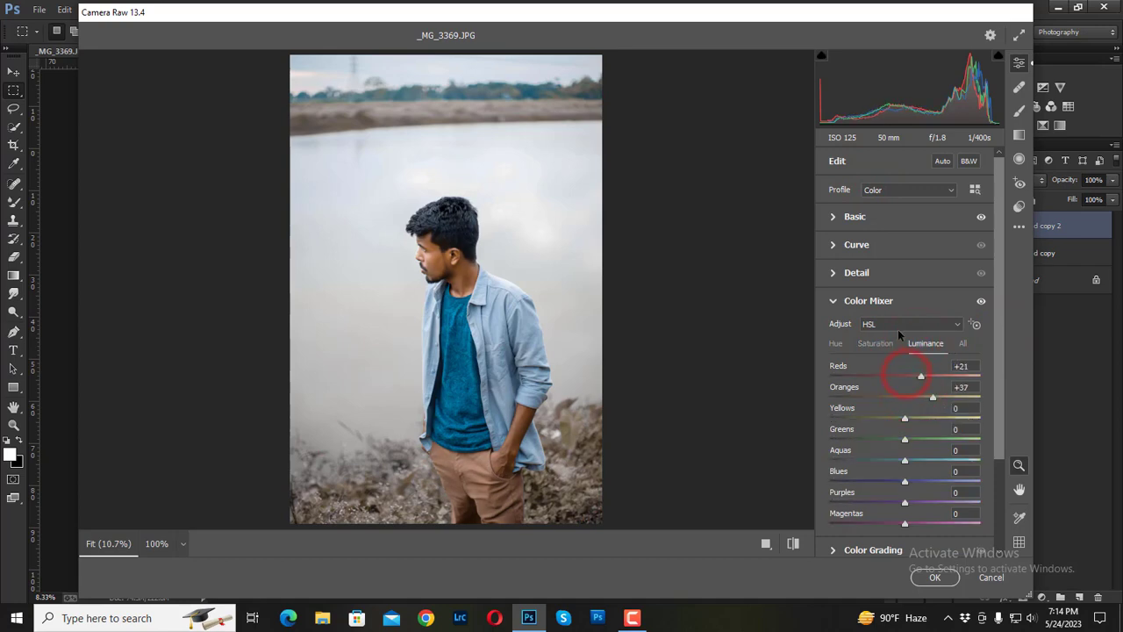
{"action": "left_click", "coordinate": [875, 343]}
{"action": "left_click_drag", "start_coordinate": [904, 481], "coordinate": [850, 481]}
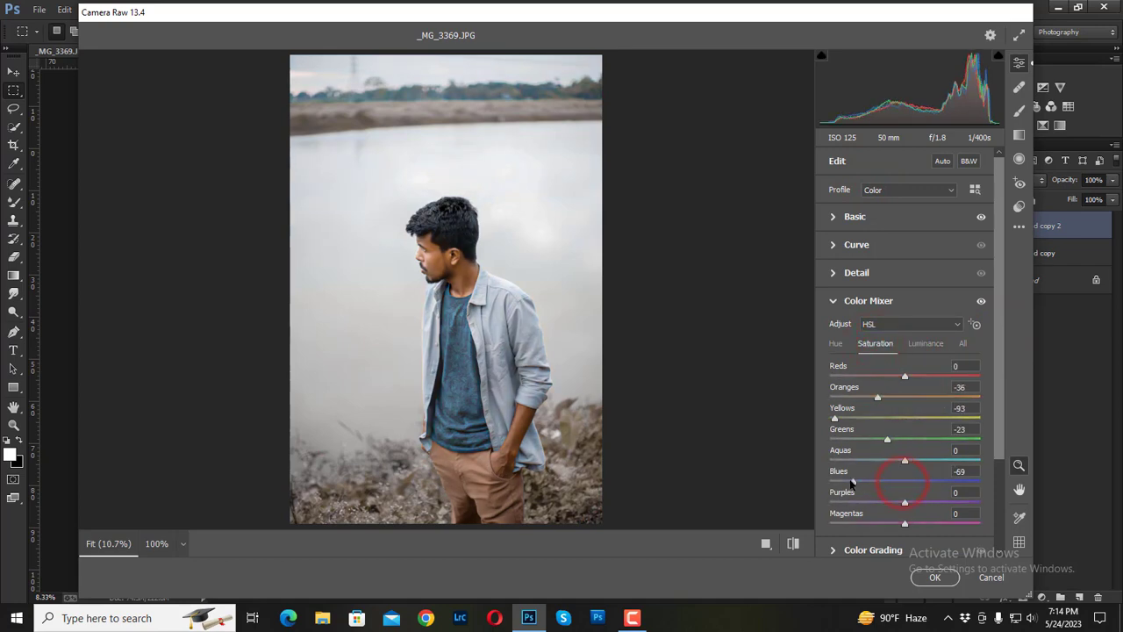
{"action": "left_click_drag", "start_coordinate": [1003, 302], "coordinate": [1003, 316]}
- In Color Grading, tint highlights toward cyan with Luminance +14, Blending 73, Balance +3
{"action": "left_click", "coordinate": [867, 429]}
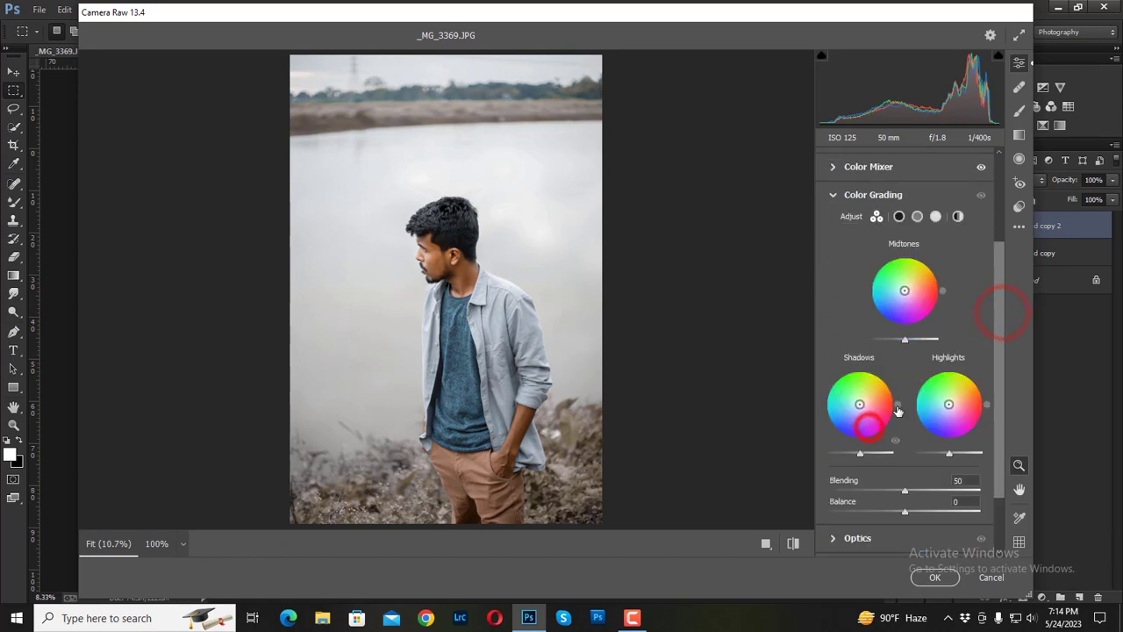
{"action": "scroll", "coordinate": [898, 410], "scroll_direction": "down", "scroll_amount": 2}
{"action": "left_click", "coordinate": [948, 292]}
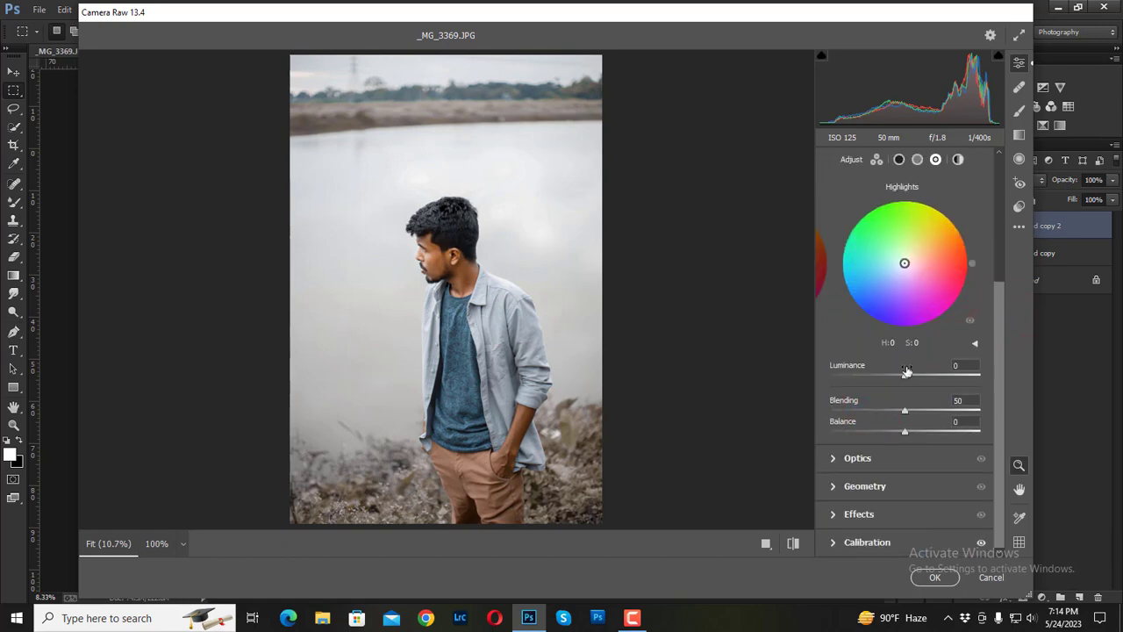
{"action": "left_click_drag", "start_coordinate": [904, 377], "coordinate": [915, 376]}
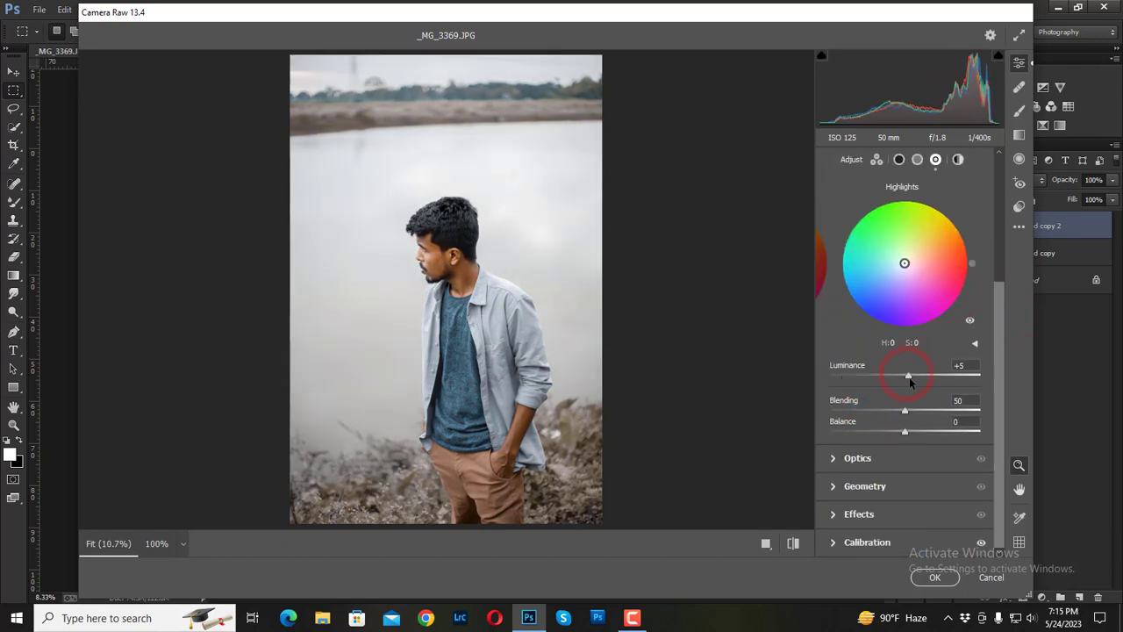
{"action": "left_click_drag", "start_coordinate": [904, 263], "coordinate": [893, 262]}
{"action": "mouse_move", "coordinate": [905, 410]}
{"action": "left_mouse_down"}
{"action": "mouse_move", "coordinate": [939, 410]}
{"action": "mouse_move", "coordinate": [866, 432]}
{"action": "left_mouse_up"}
{"action": "left_click", "coordinate": [906, 431]}
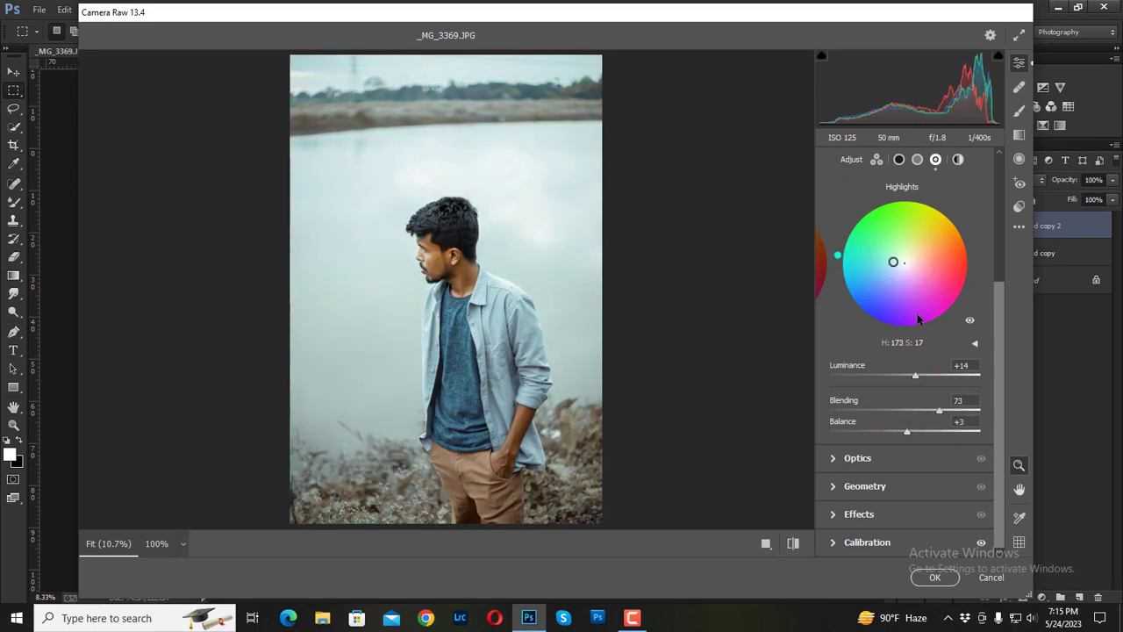
- Shift the midtones toward green-cyan and warm the global grade slightly (H 35, S 6)
{"action": "left_click", "coordinate": [917, 161]}
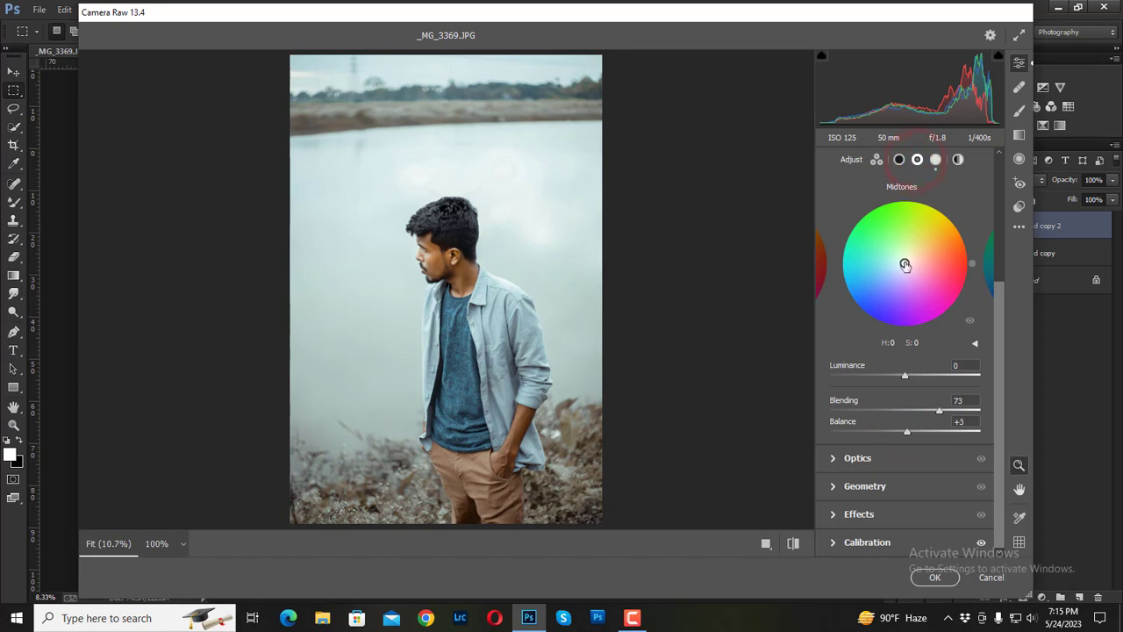
{"action": "mouse_move", "coordinate": [905, 262]}
{"action": "left_mouse_down"}
{"action": "mouse_move", "coordinate": [893, 263]}
{"action": "mouse_move", "coordinate": [901, 278]}
{"action": "mouse_move", "coordinate": [918, 258]}
{"action": "mouse_move", "coordinate": [887, 258]}
{"action": "mouse_move", "coordinate": [918, 255]}
{"action": "mouse_move", "coordinate": [893, 258]}
{"action": "mouse_move", "coordinate": [904, 262]}
{"action": "left_mouse_up"}
{"action": "left_click", "coordinate": [899, 160]}
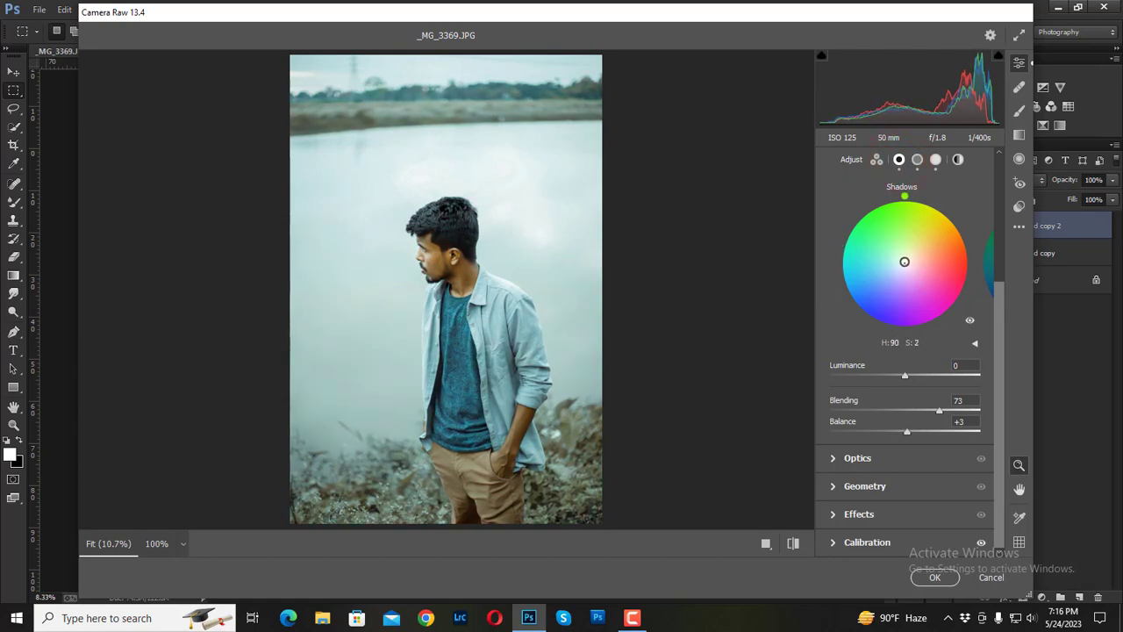
{"action": "left_click", "coordinate": [957, 159]}
{"action": "left_click_drag", "start_coordinate": [905, 319], "coordinate": [907, 317]}
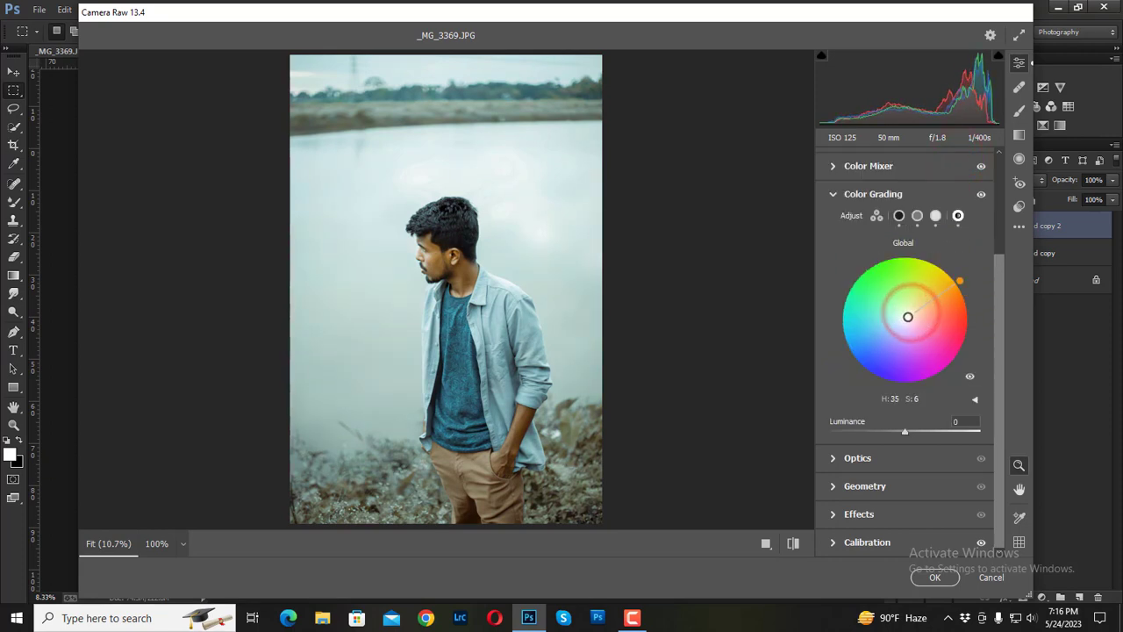
{"action": "left_click_drag", "start_coordinate": [1000, 395], "coordinate": [999, 316]}
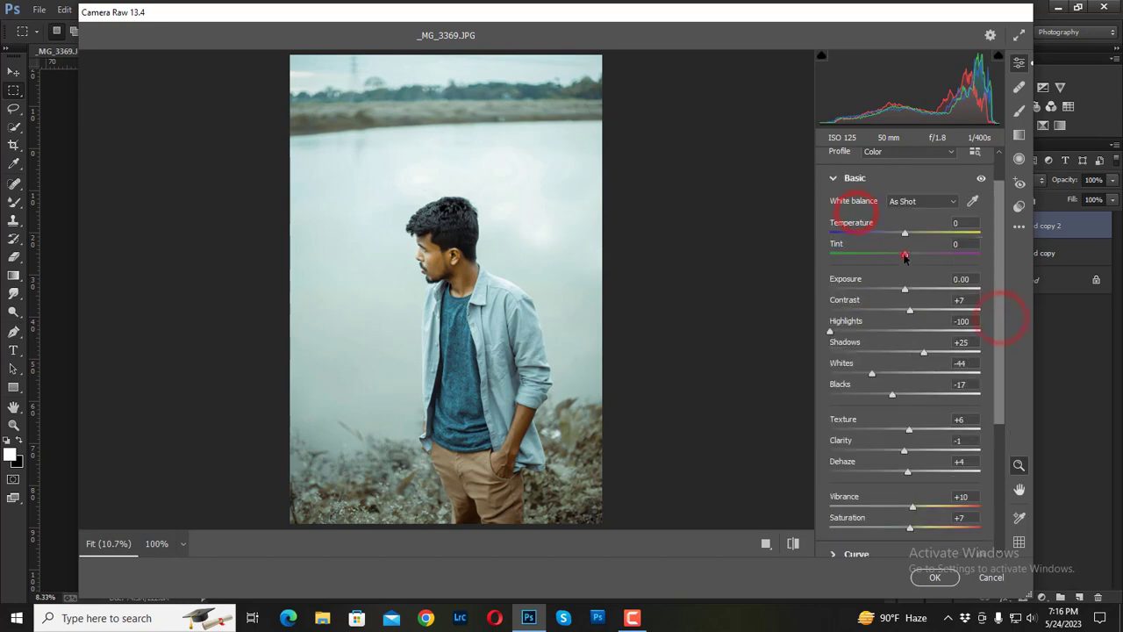
- Raise Tint to +7 and add a -36 vignette with Midpoint, Roundness and Feather options shown
{"action": "left_click_drag", "start_coordinate": [904, 255], "coordinate": [910, 255]}
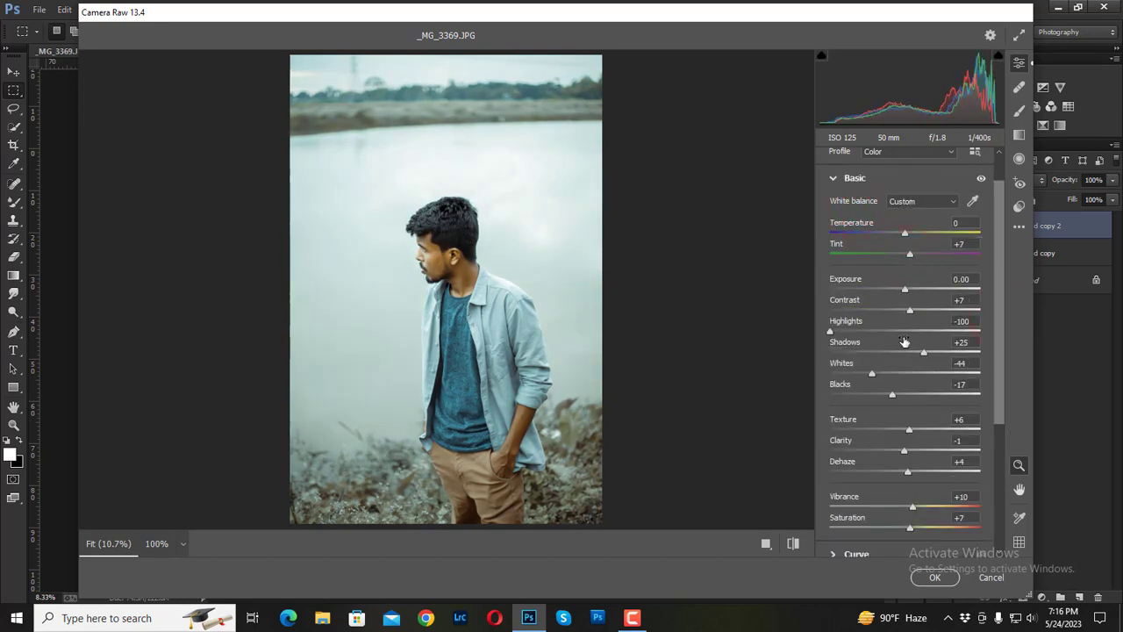
{"action": "scroll", "coordinate": [905, 351], "scroll_direction": "down", "scroll_amount": 3}
{"action": "scroll", "coordinate": [878, 438], "scroll_direction": "down", "scroll_amount": 5}
{"action": "left_click", "coordinate": [862, 514]}
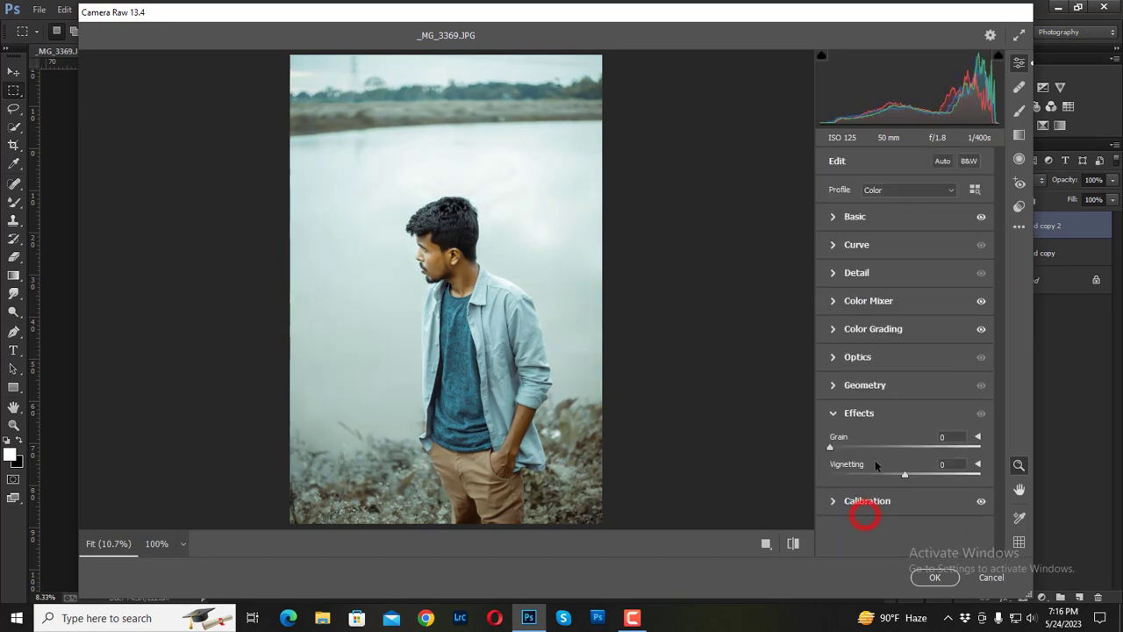
{"action": "left_click", "coordinate": [856, 272]}
{"action": "left_click", "coordinate": [862, 531]}
{"action": "mouse_move", "coordinate": [904, 474]}
{"action": "left_mouse_down"}
{"action": "mouse_move", "coordinate": [877, 475]}
{"action": "mouse_move", "coordinate": [899, 474]}
{"action": "left_mouse_up"}
{"action": "left_click", "coordinate": [979, 464]}
- Set Calibration Blue Primary hue -74 and Green Primary hue +72, saturation +64
{"action": "scroll", "coordinate": [973, 461], "scroll_direction": "down", "scroll_amount": 1}
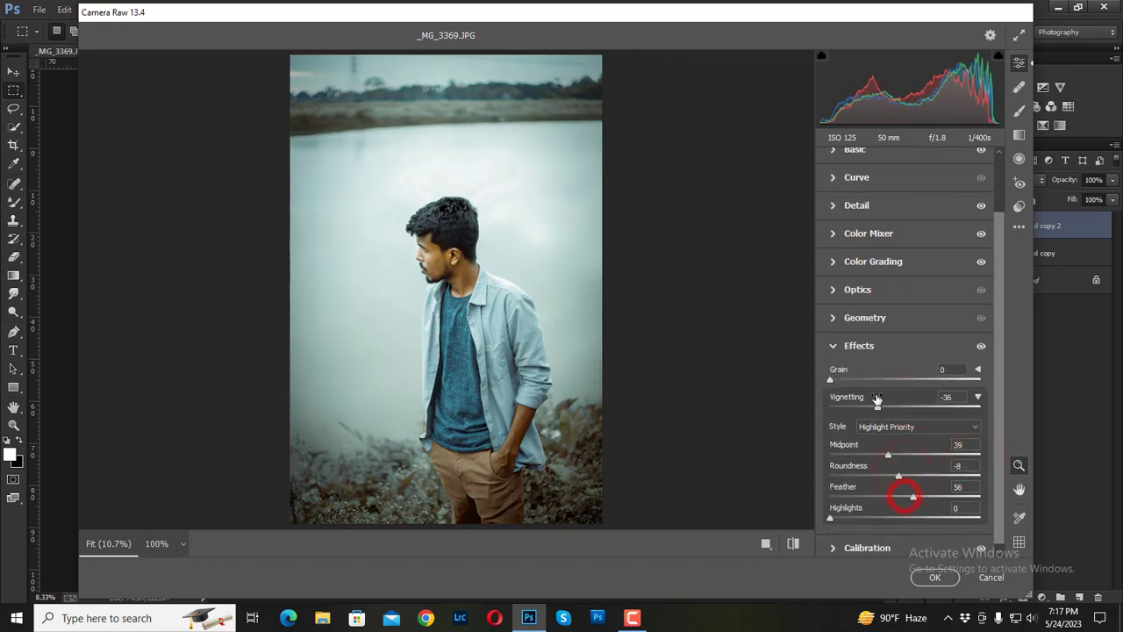
{"action": "scroll", "coordinate": [907, 466], "scroll_direction": "down", "scroll_amount": 1}
{"action": "left_click", "coordinate": [867, 542]}
{"action": "left_click_drag", "start_coordinate": [869, 522], "coordinate": [850, 525]}
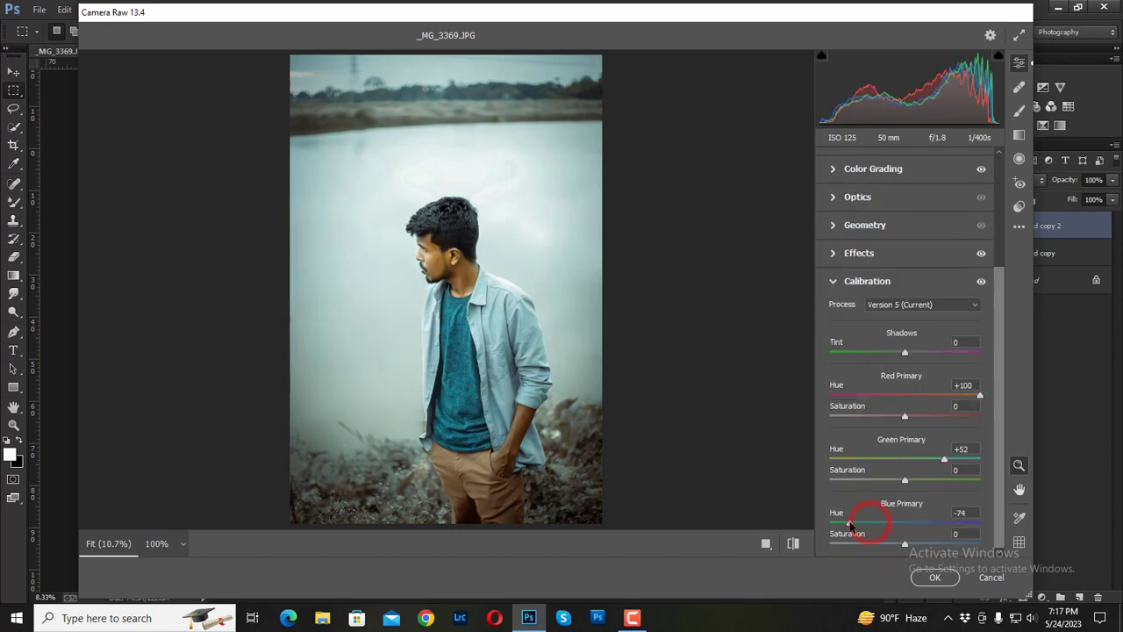
{"action": "mouse_move", "coordinate": [946, 462]}
{"action": "left_mouse_down"}
{"action": "mouse_move", "coordinate": [959, 459]}
{"action": "mouse_move", "coordinate": [955, 486]}
{"action": "left_mouse_up"}
- Lower Oranges saturation to -61 in the Color Mixer and compare against the unedited photo
{"action": "scroll", "coordinate": [996, 368], "scroll_direction": "up", "scroll_amount": 5}
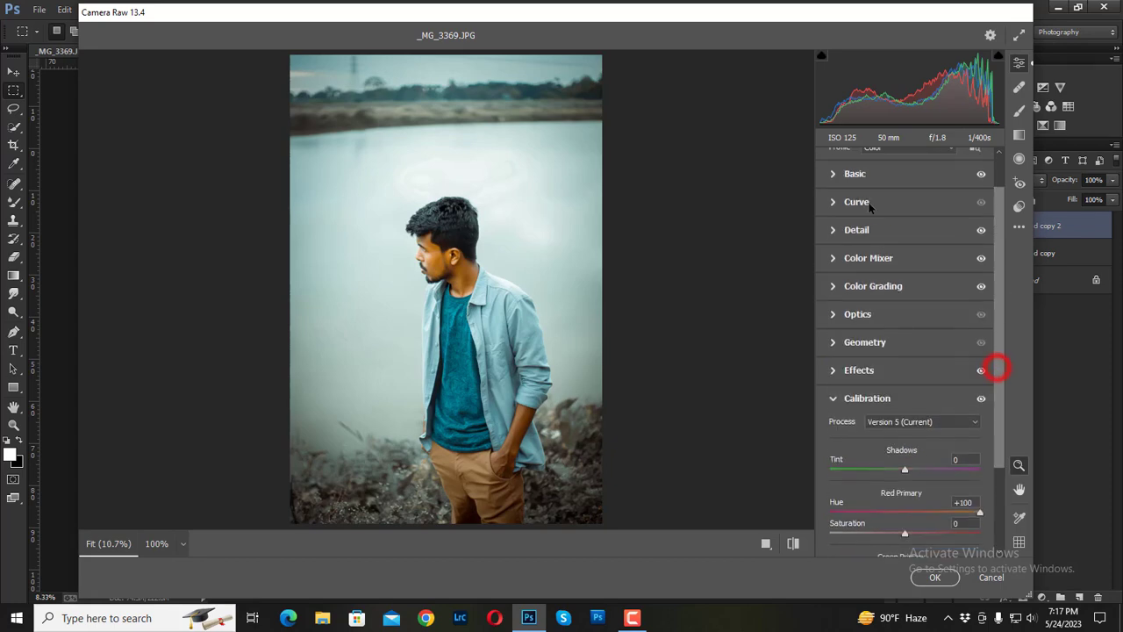
{"action": "scroll", "coordinate": [869, 299], "scroll_direction": "up", "scroll_amount": 1}
{"action": "left_click", "coordinate": [868, 300]}
{"action": "left_click_drag", "start_coordinate": [867, 399], "coordinate": [921, 377]}
{"action": "left_click", "coordinate": [836, 344]}
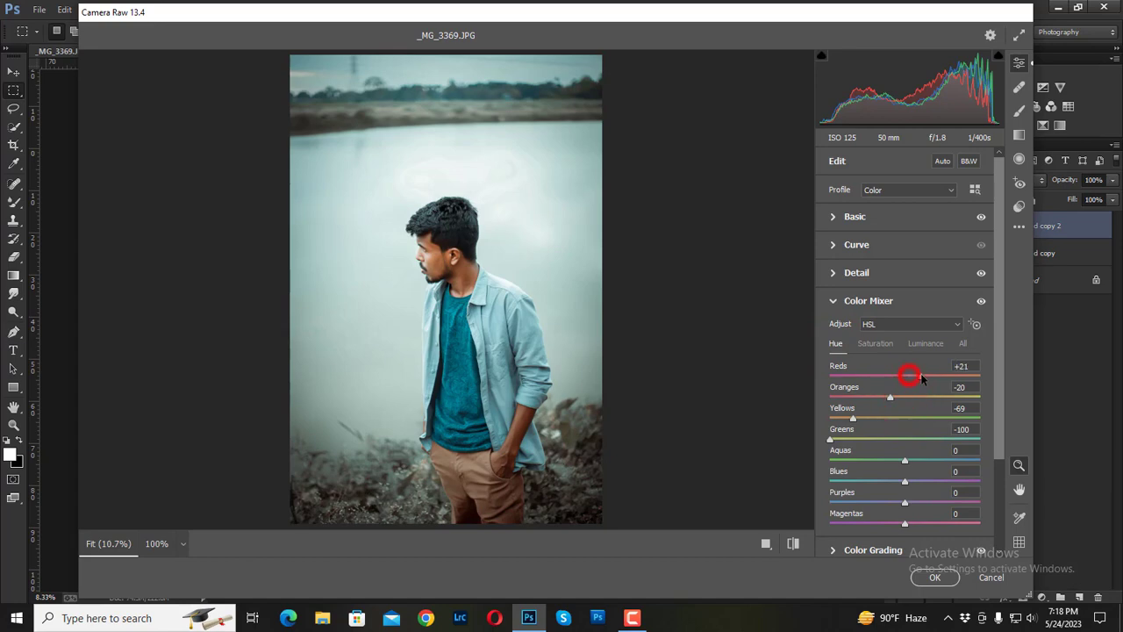
{"action": "left_click", "coordinate": [874, 343]}
{"action": "left_click_drag", "start_coordinate": [862, 397], "coordinate": [859, 397]}
{"action": "left_click", "coordinate": [792, 544]}
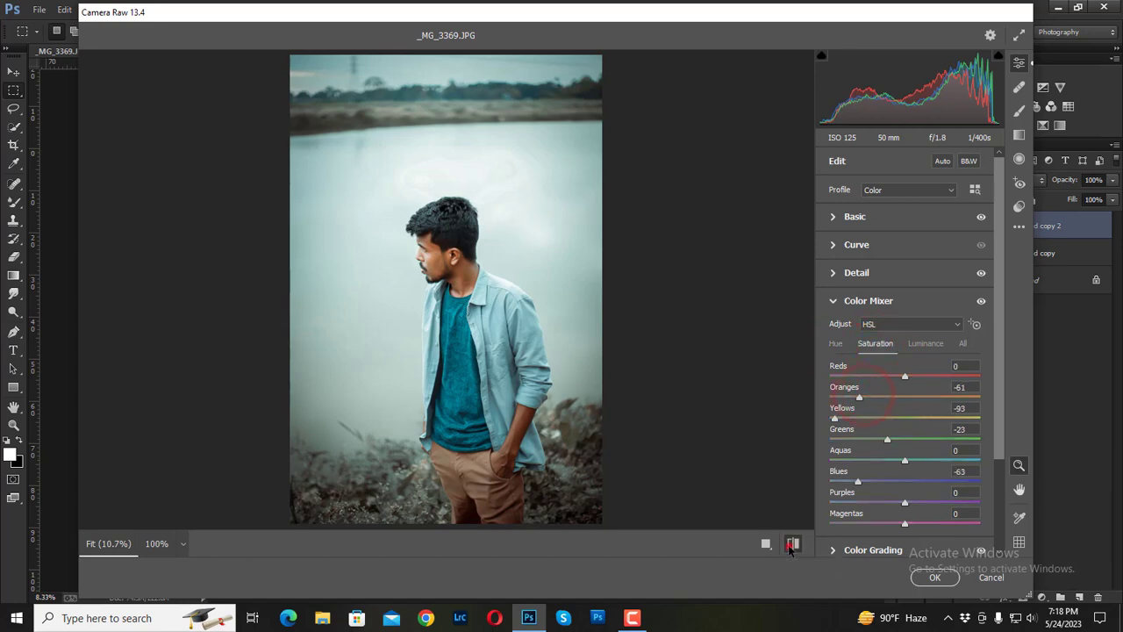
{"action": "left_click", "coordinate": [792, 545]}
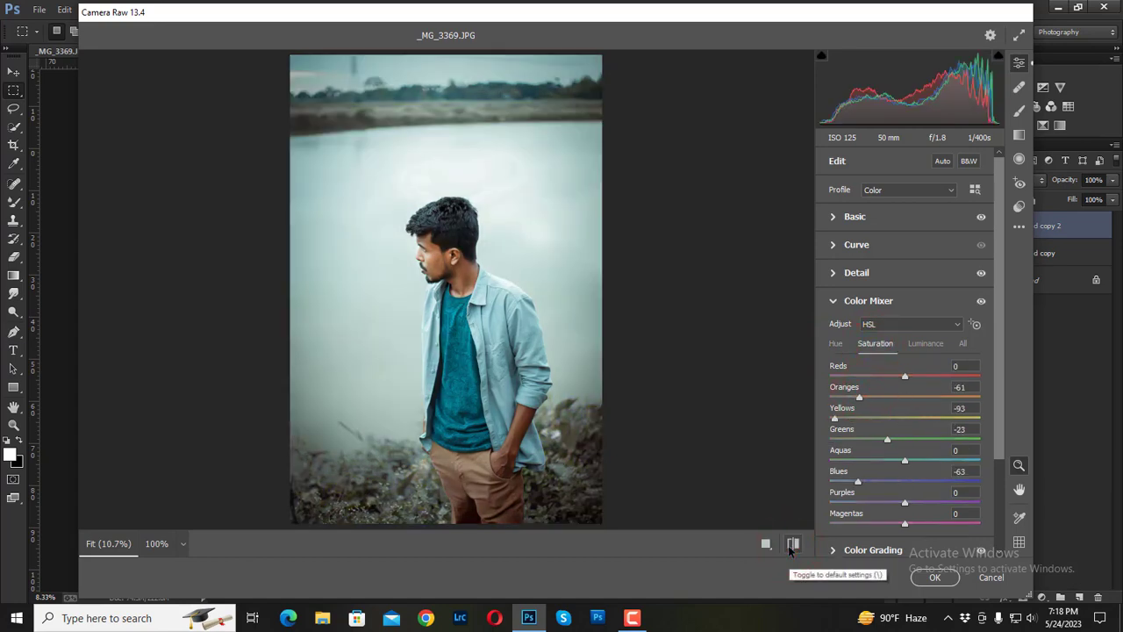
- Save the grade to the Desktop as the 'MOODY PHOTO EDITING PRESET' .xmp settings file
{"action": "left_click", "coordinate": [1020, 228]}
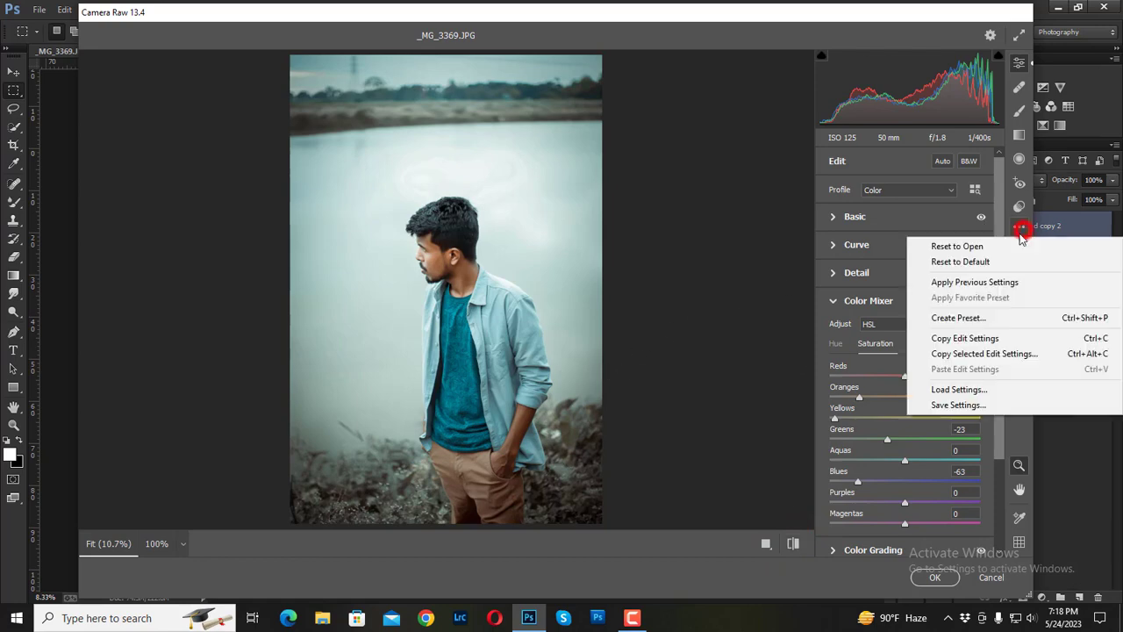
{"action": "left_click", "coordinate": [961, 405]}
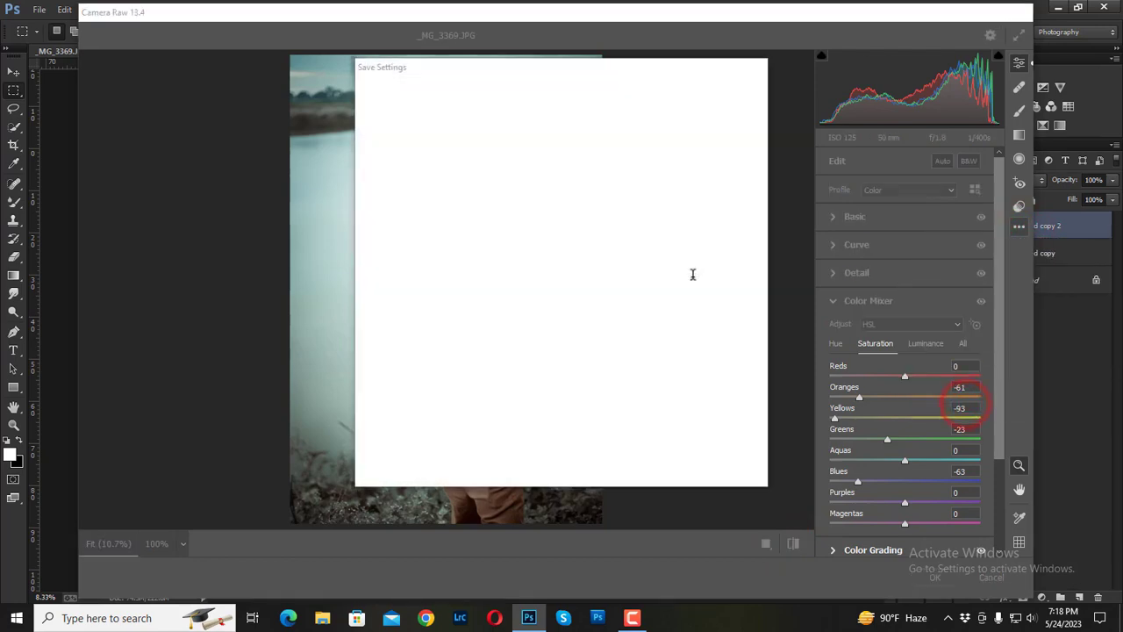
{"action": "left_click", "coordinate": [719, 96]}
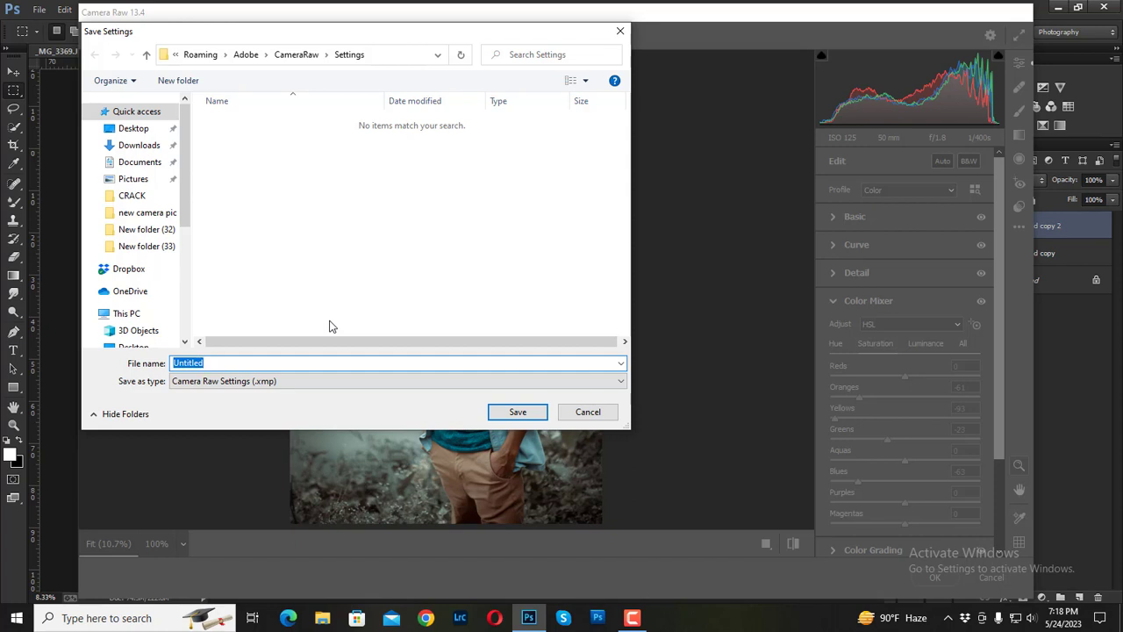
{"action": "type", "text": "MO"}
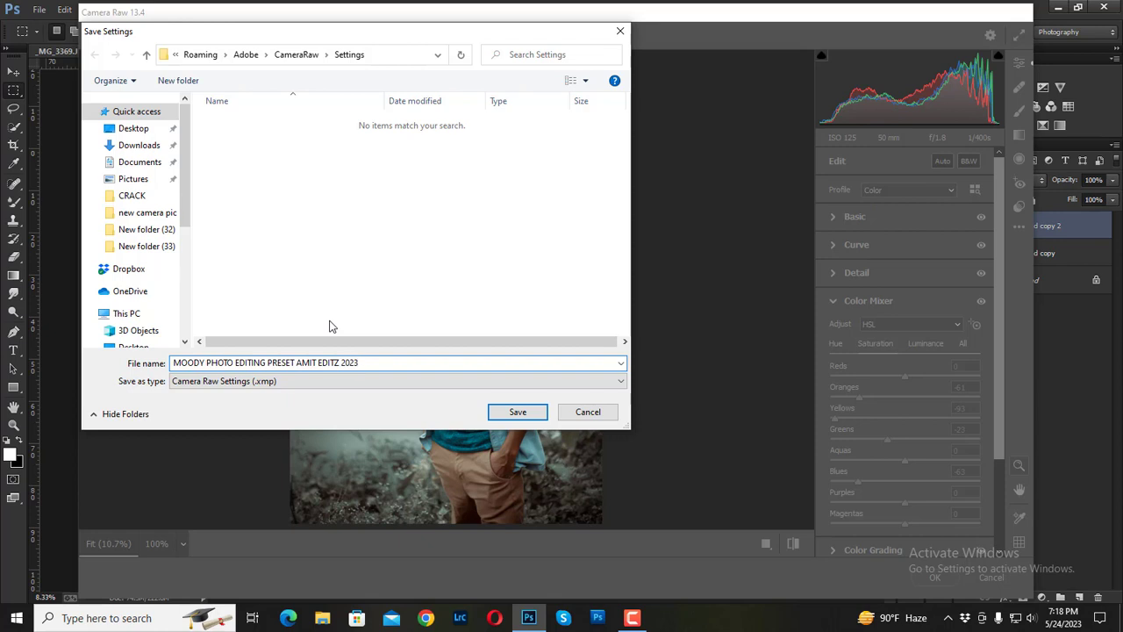
{"action": "mouse_move", "coordinate": [134, 128]}
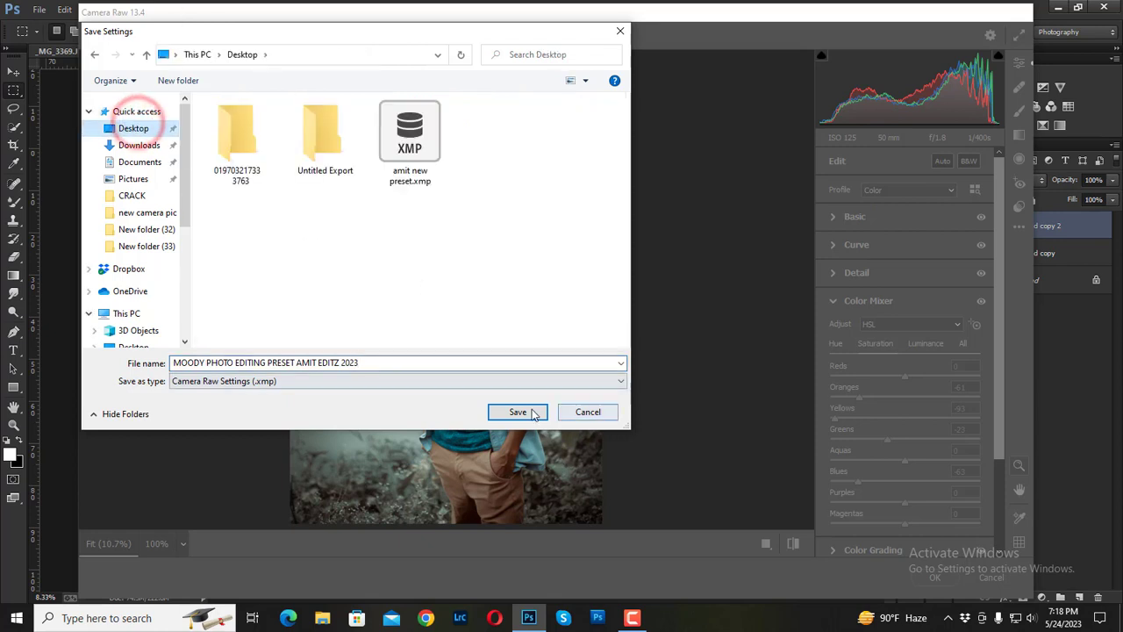
{"action": "left_click", "coordinate": [516, 412]}
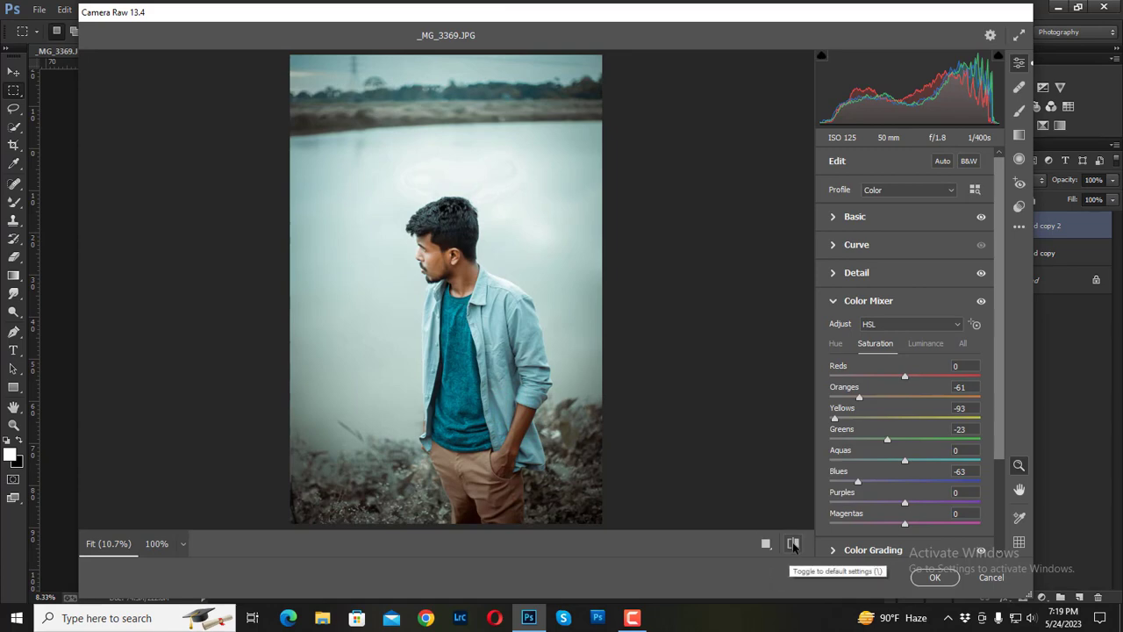
- Compare before and after views, then apply the Camera Raw grade to Background copy 2
{"action": "left_click", "coordinate": [793, 544]}
{"action": "left_click", "coordinate": [793, 544]}
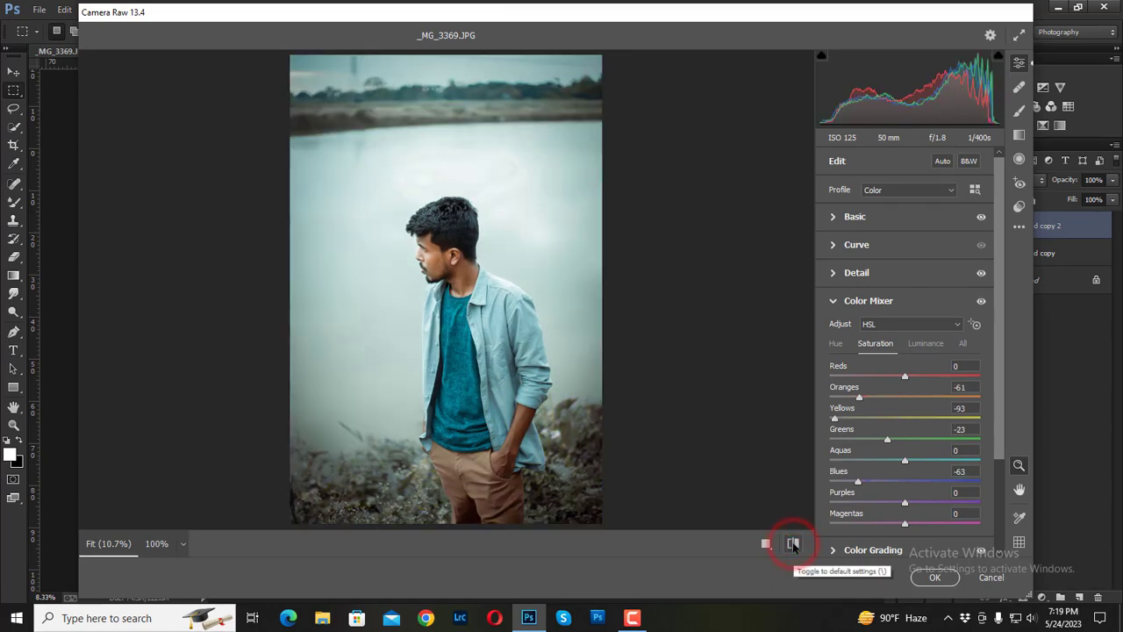
{"action": "left_click", "coordinate": [793, 544]}
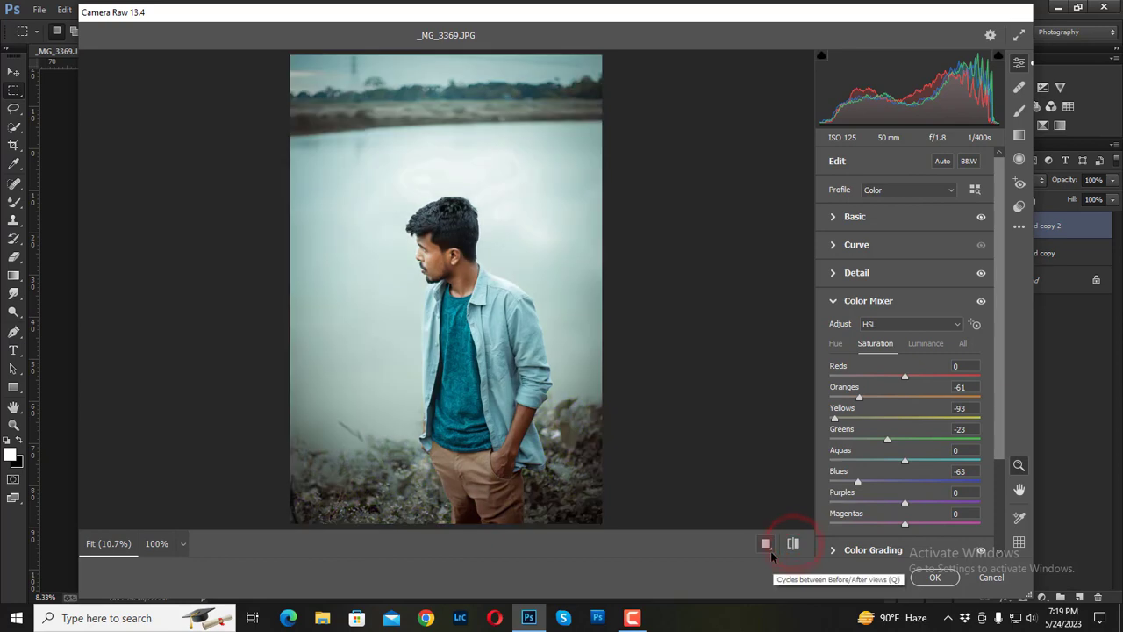
{"action": "left_click", "coordinate": [793, 544]}
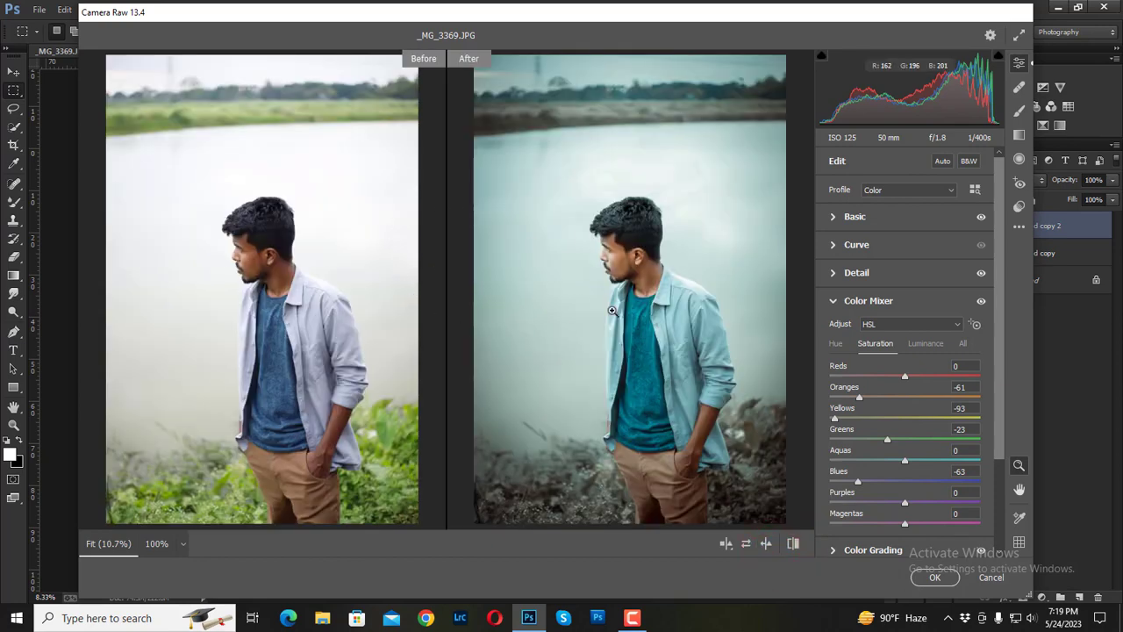
{"action": "left_click", "coordinate": [929, 578]}
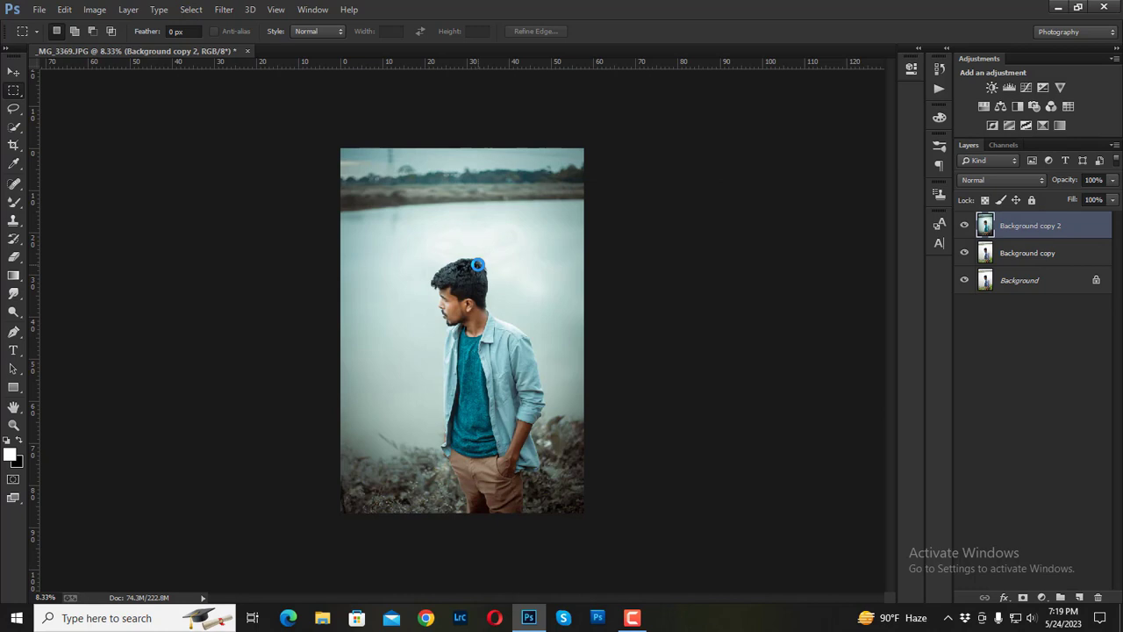
- Zoom in on the man's head and toggle Background copy 2 to compare with the original
{"action": "left_click", "coordinate": [478, 263]}
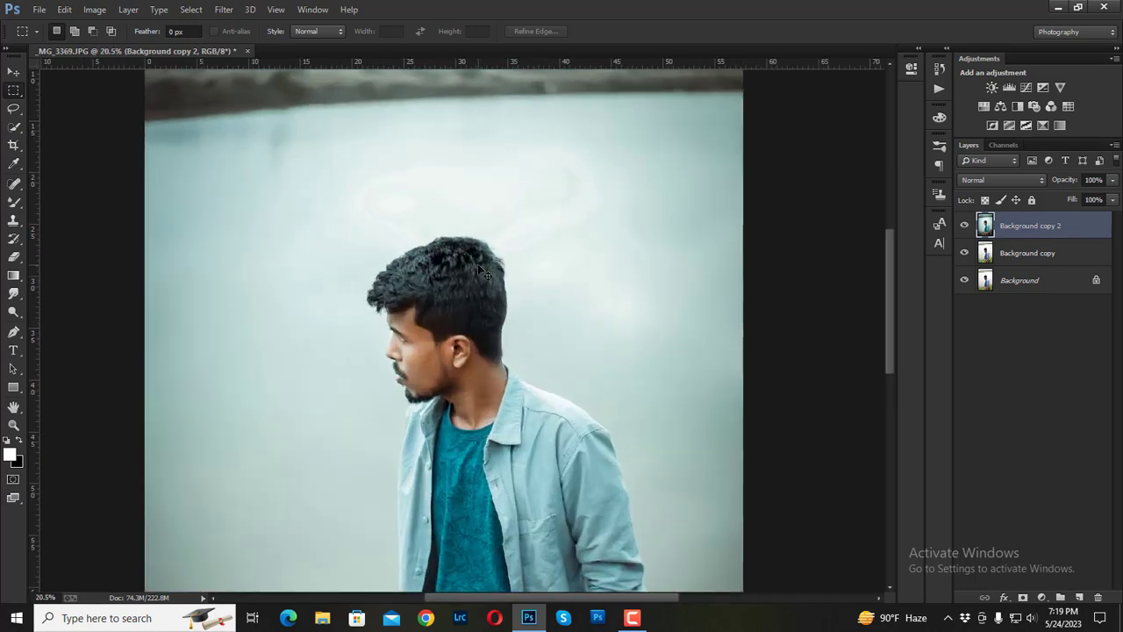
{"action": "scroll", "coordinate": [478, 266], "scroll_direction": "down", "scroll_amount": 2}
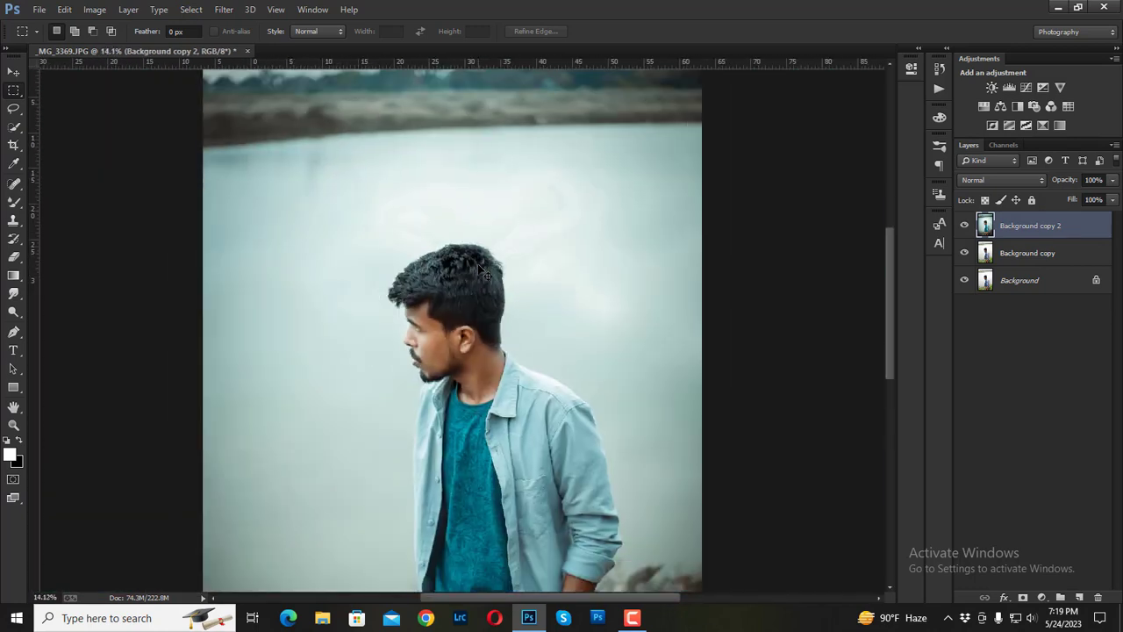
{"action": "scroll", "coordinate": [481, 268], "scroll_direction": "down", "scroll_amount": 2}
{"action": "left_click", "coordinate": [965, 226]}
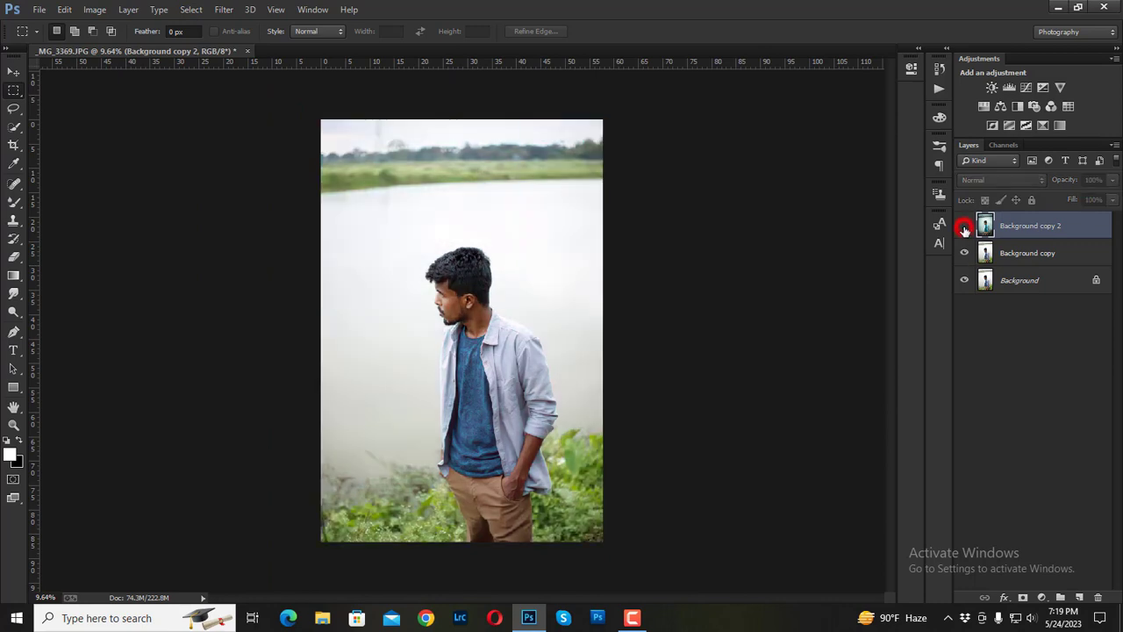
{"action": "left_click", "coordinate": [965, 226]}
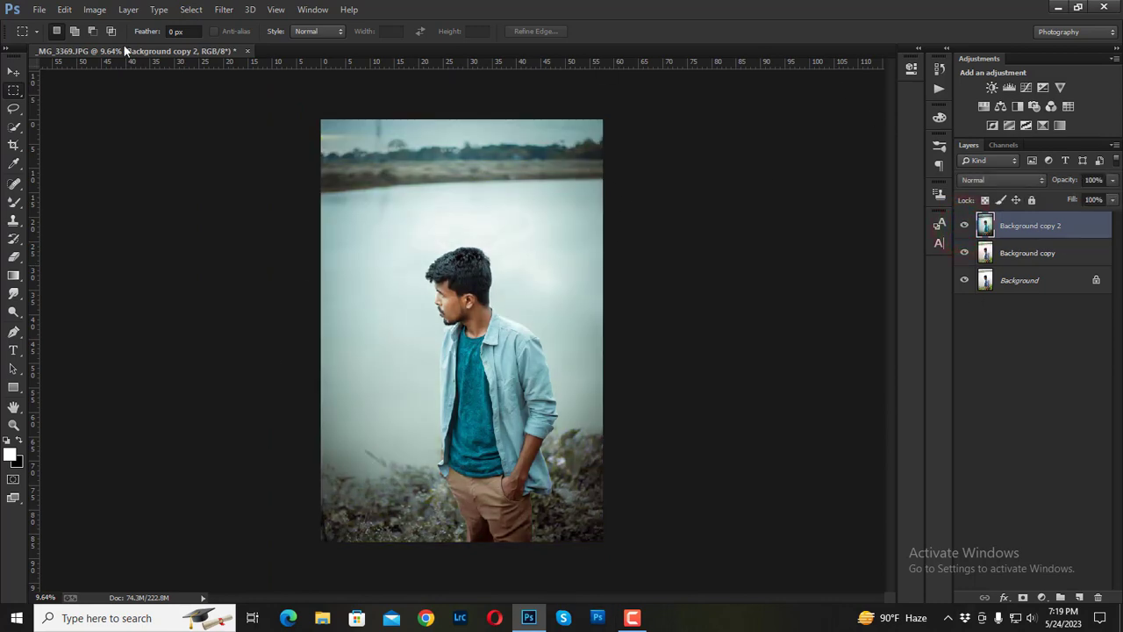
- Open _MG_3370.JPG from the new camera pic folder in its own tab
{"action": "left_click", "coordinate": [40, 10]}
{"action": "left_click", "coordinate": [53, 35]}
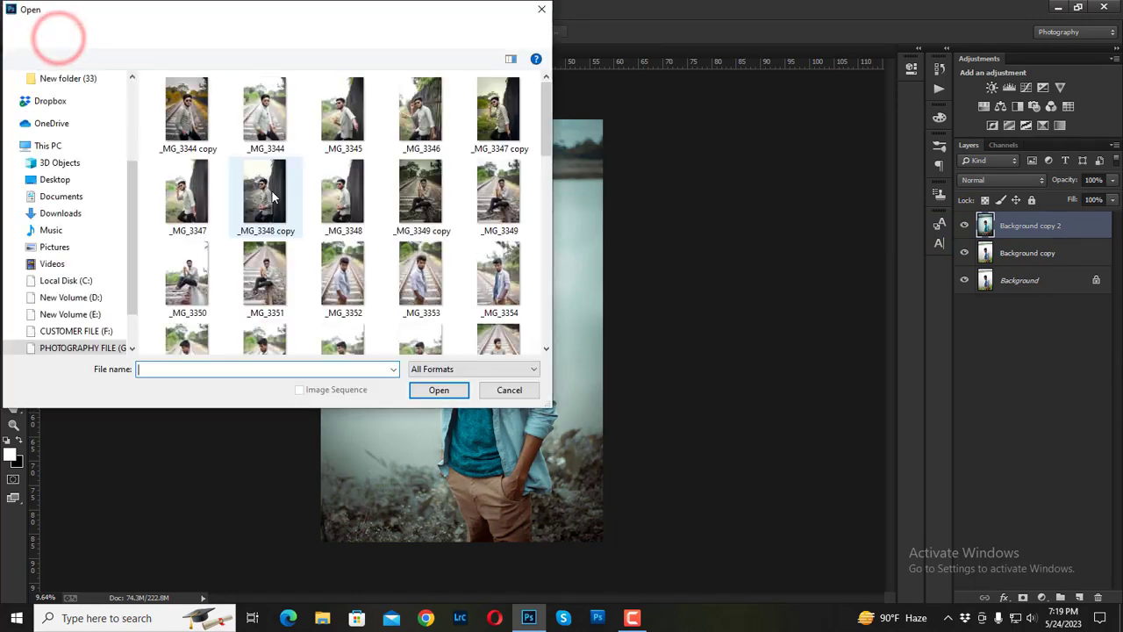
{"action": "scroll", "coordinate": [369, 201], "scroll_direction": "down", "scroll_amount": 3}
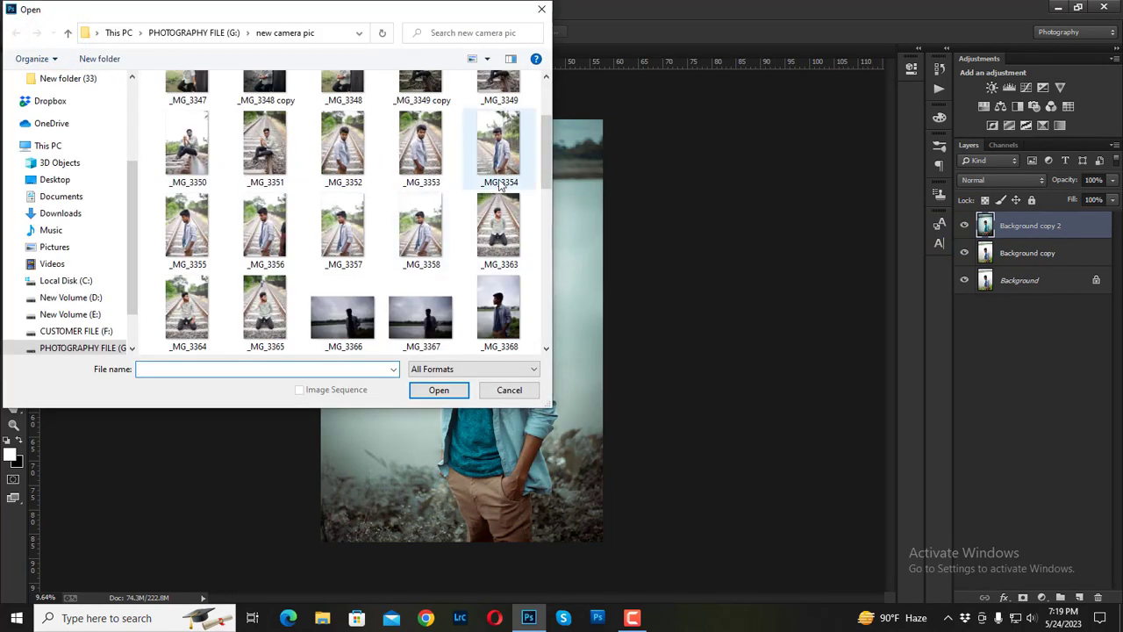
{"action": "left_click", "coordinate": [505, 150]}
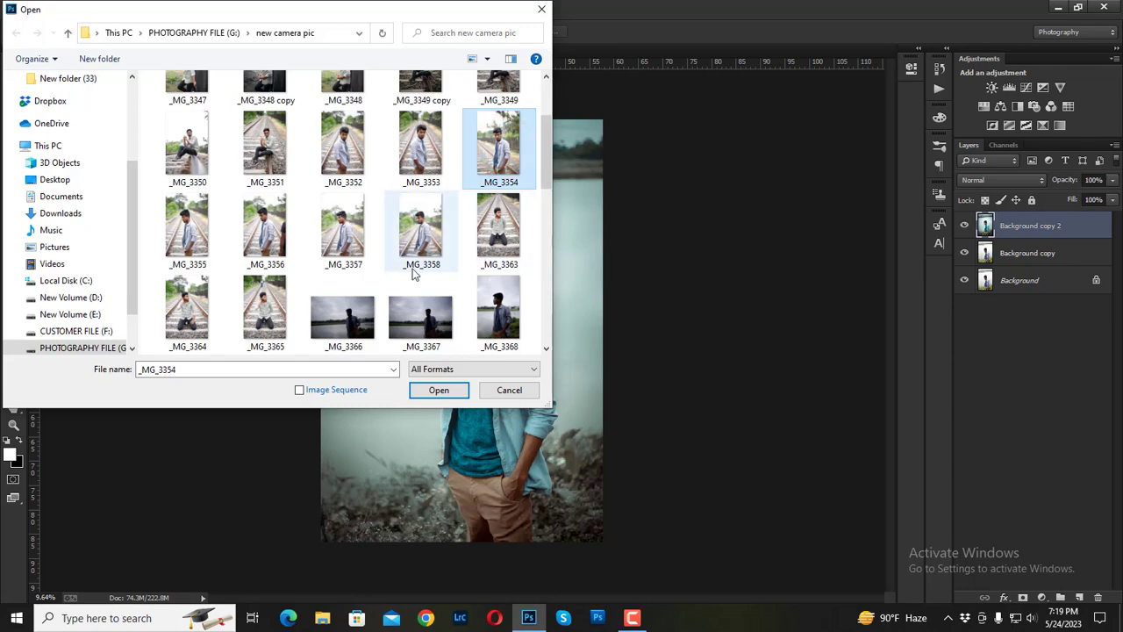
{"action": "scroll", "coordinate": [333, 268], "scroll_direction": "down", "scroll_amount": 4}
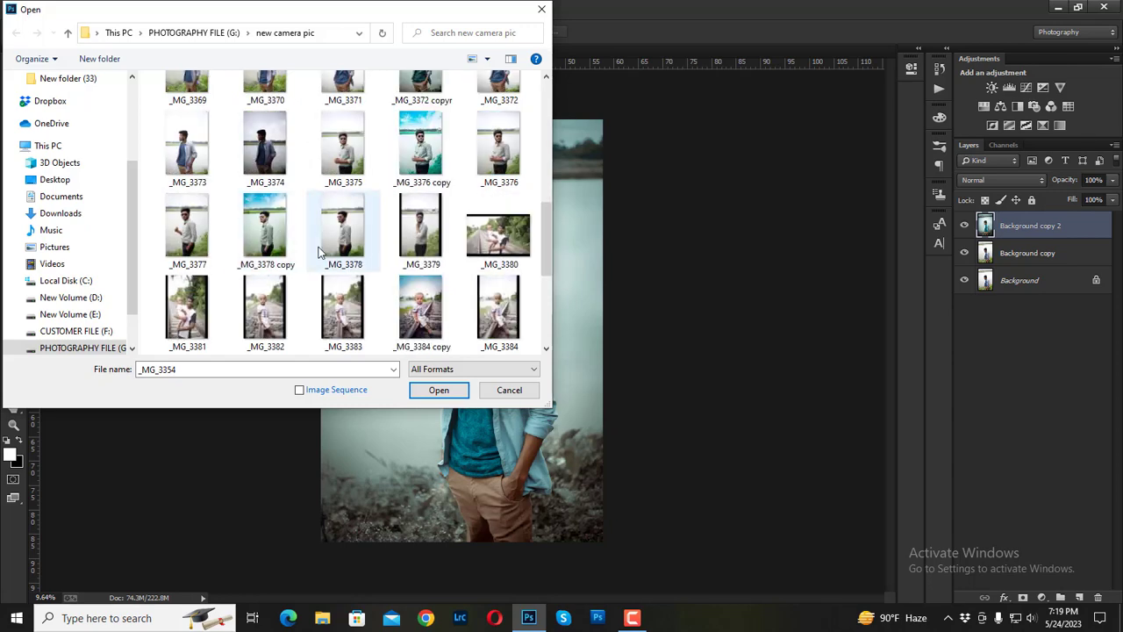
{"action": "scroll", "coordinate": [331, 254], "scroll_direction": "down", "scroll_amount": 3}
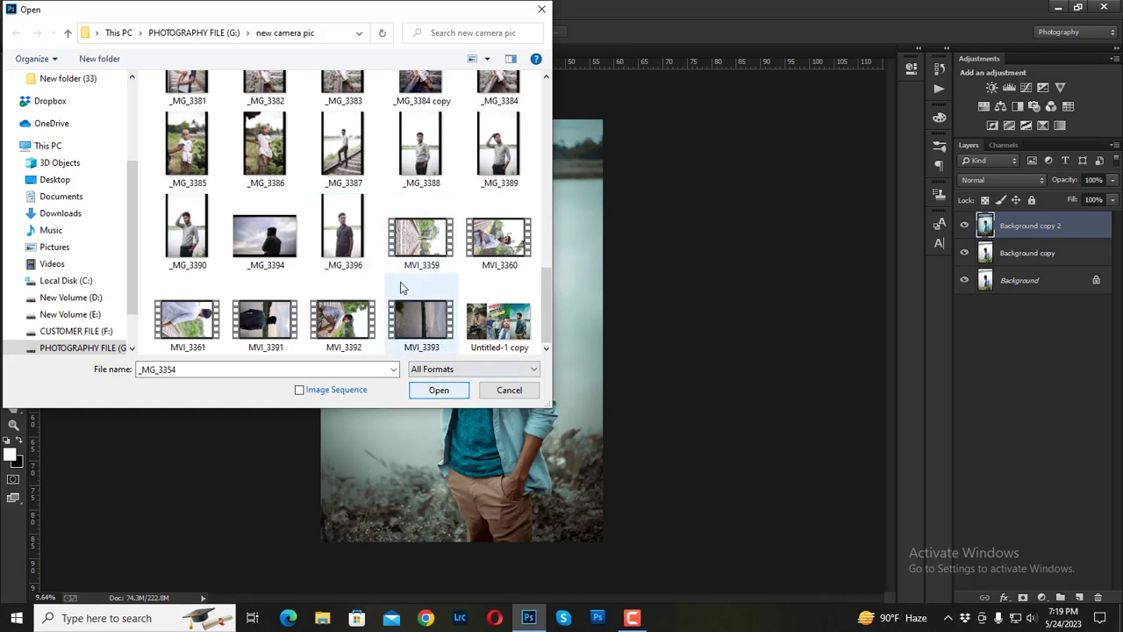
{"action": "scroll", "coordinate": [399, 263], "scroll_direction": "up", "scroll_amount": 3}
{"action": "left_click", "coordinate": [264, 110]}
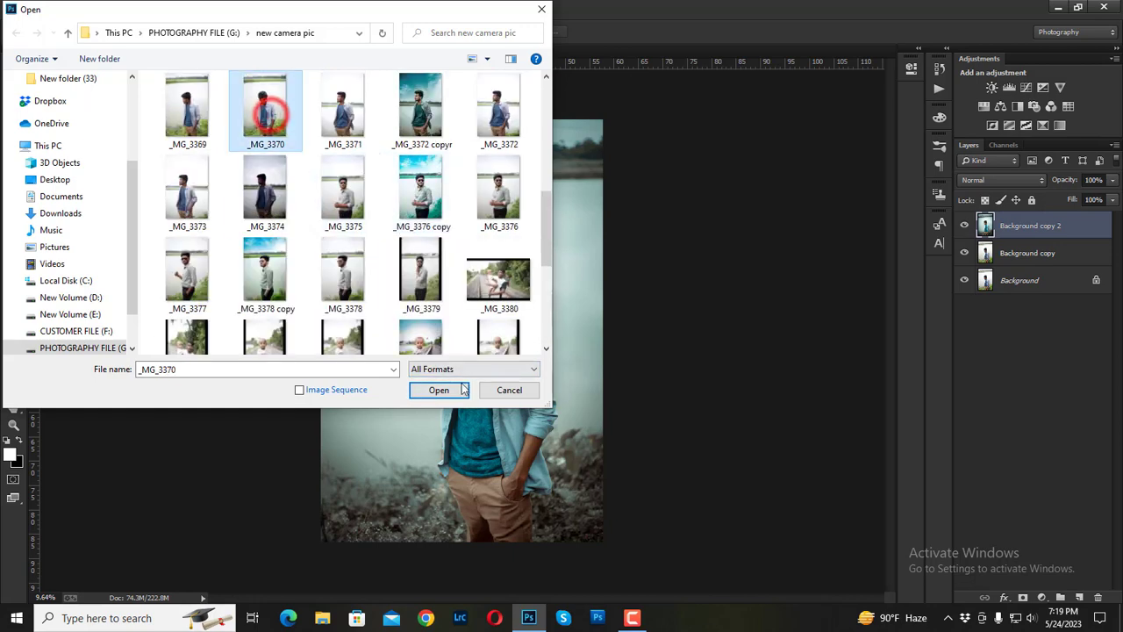
{"action": "left_click", "coordinate": [439, 390]}
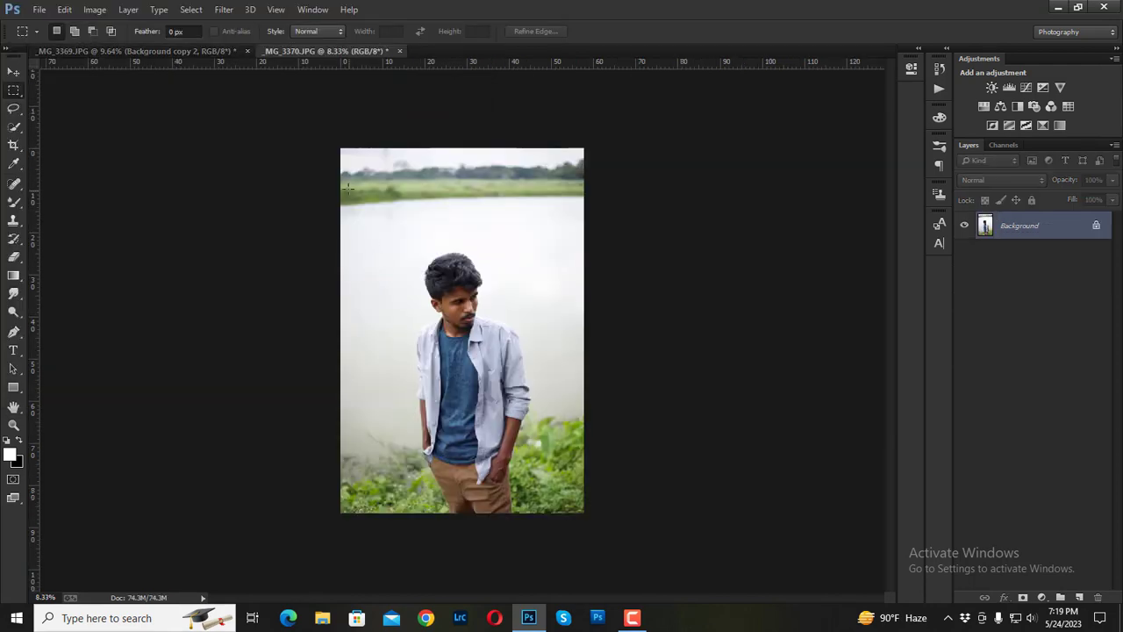
- Duplicate _MG_3370's Background layer and run the Camera Raw filter on the Background copy
{"action": "left_click_drag", "start_coordinate": [1023, 225], "coordinate": [1079, 598]}
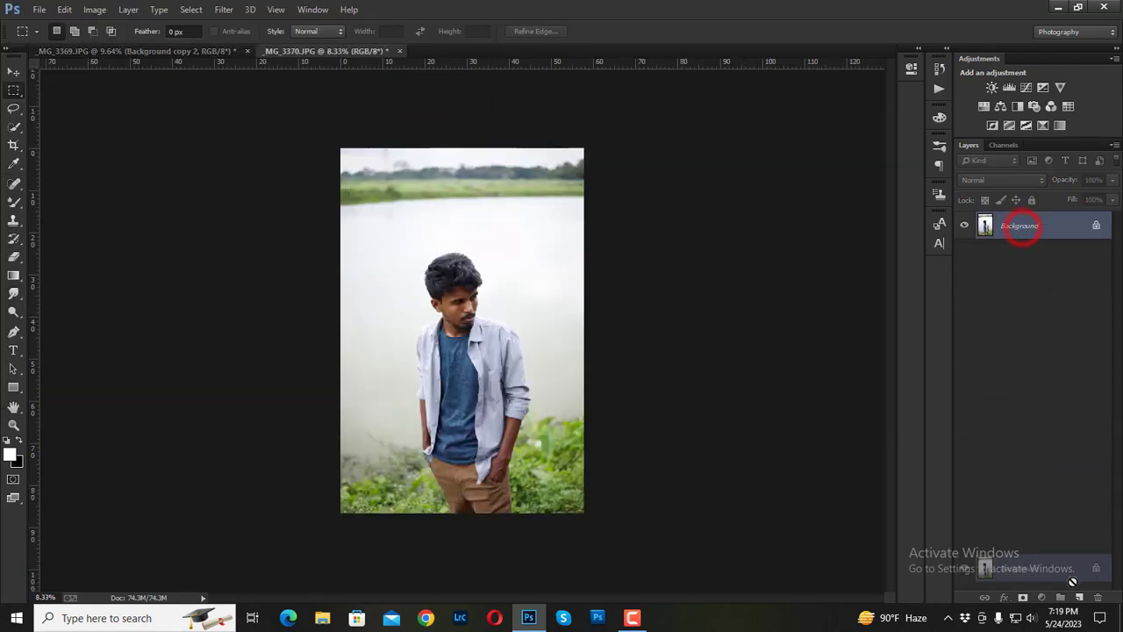
{"action": "left_click", "coordinate": [224, 10]}
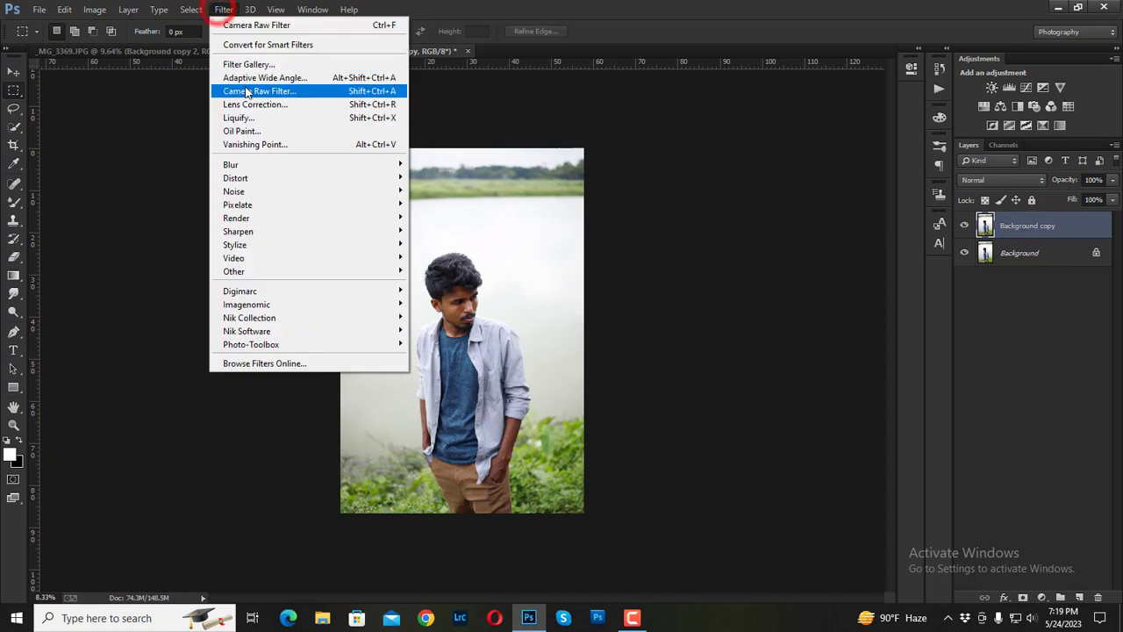
{"action": "left_click", "coordinate": [245, 89]}
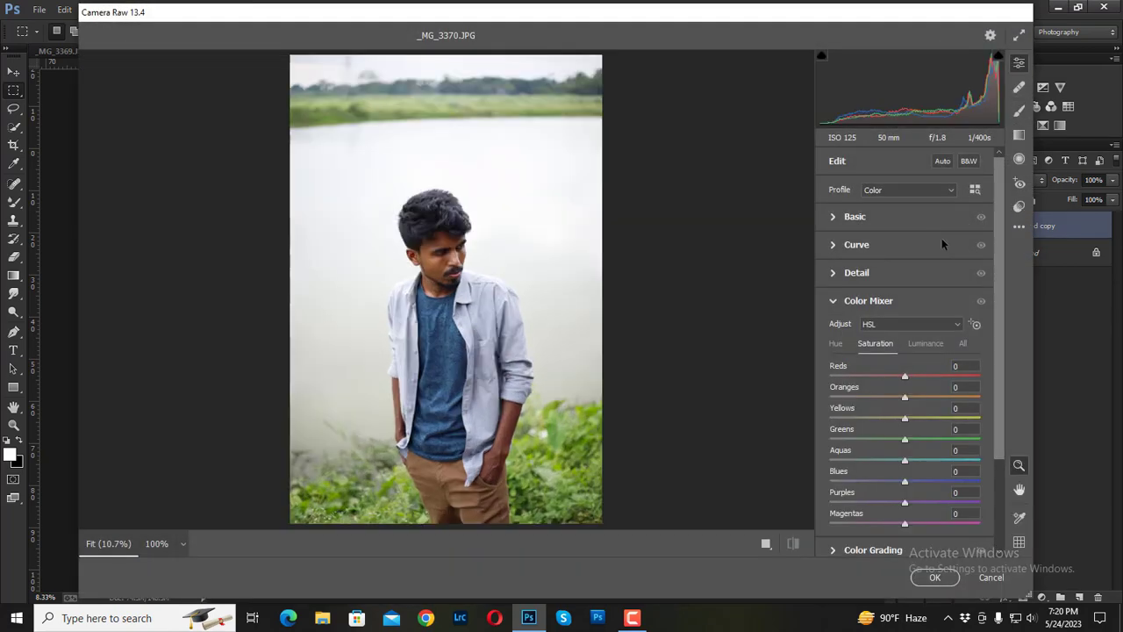
- Load the saved MOODY XMP preset from the Desktop into Camera Raw's settings
{"action": "left_click", "coordinate": [1019, 228]}
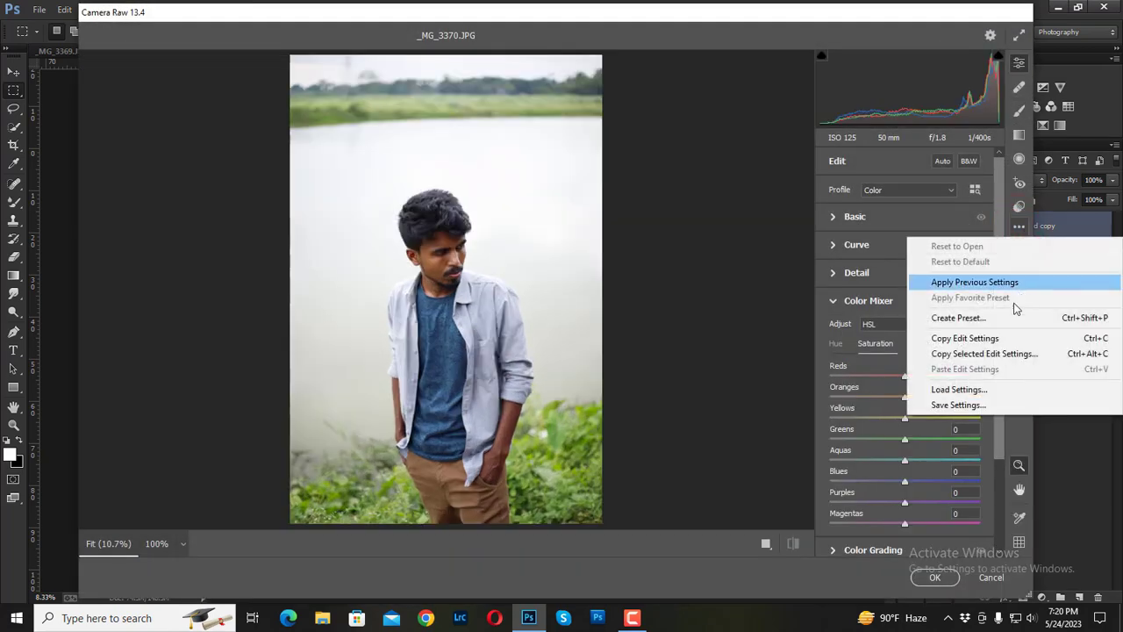
{"action": "left_click", "coordinate": [958, 391]}
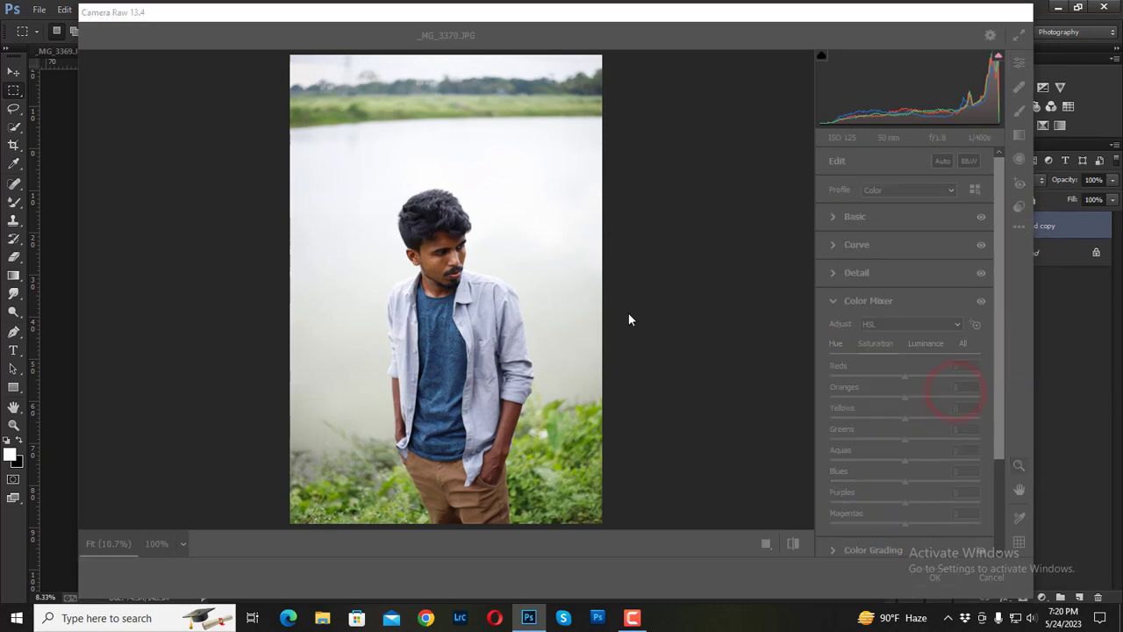
{"action": "left_click", "coordinate": [144, 234]}
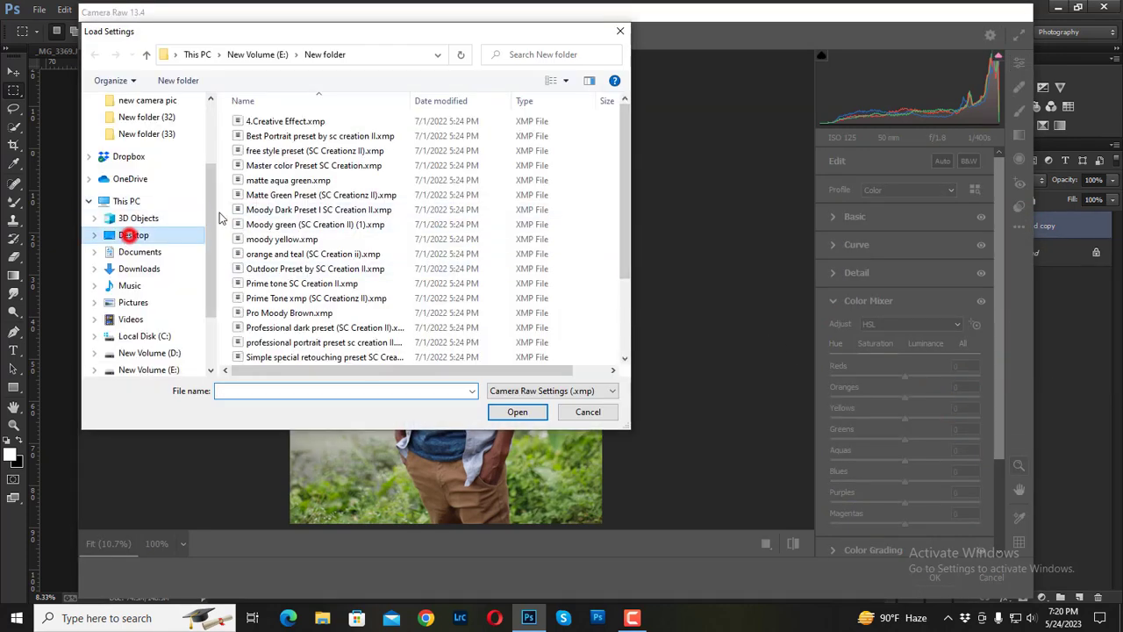
{"action": "left_click", "coordinate": [537, 167]}
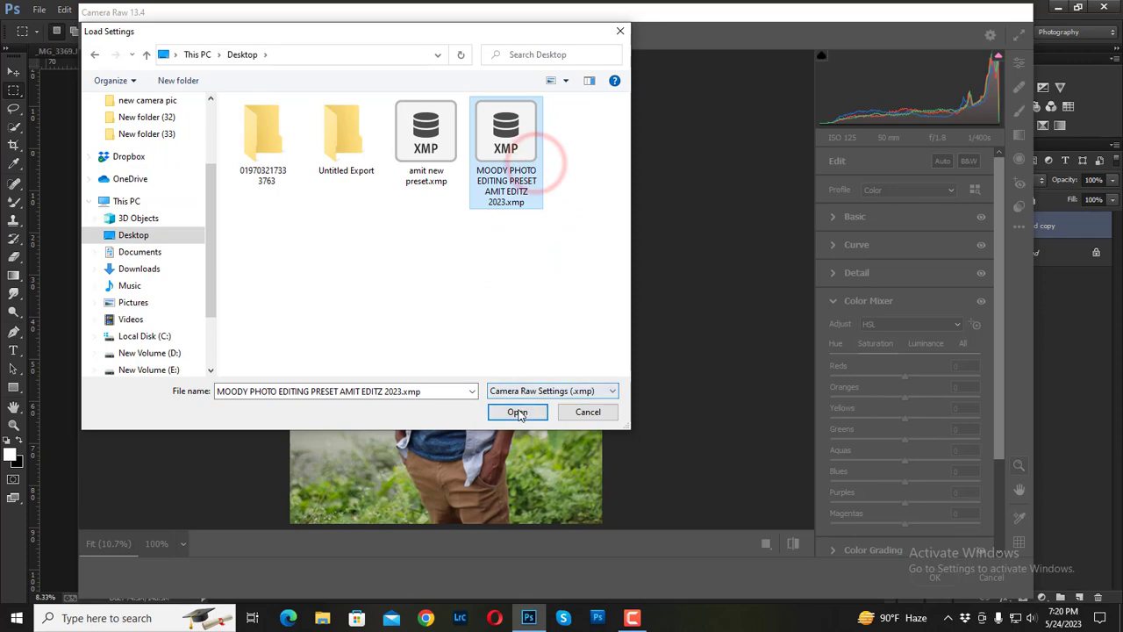
{"action": "left_click", "coordinate": [518, 410]}
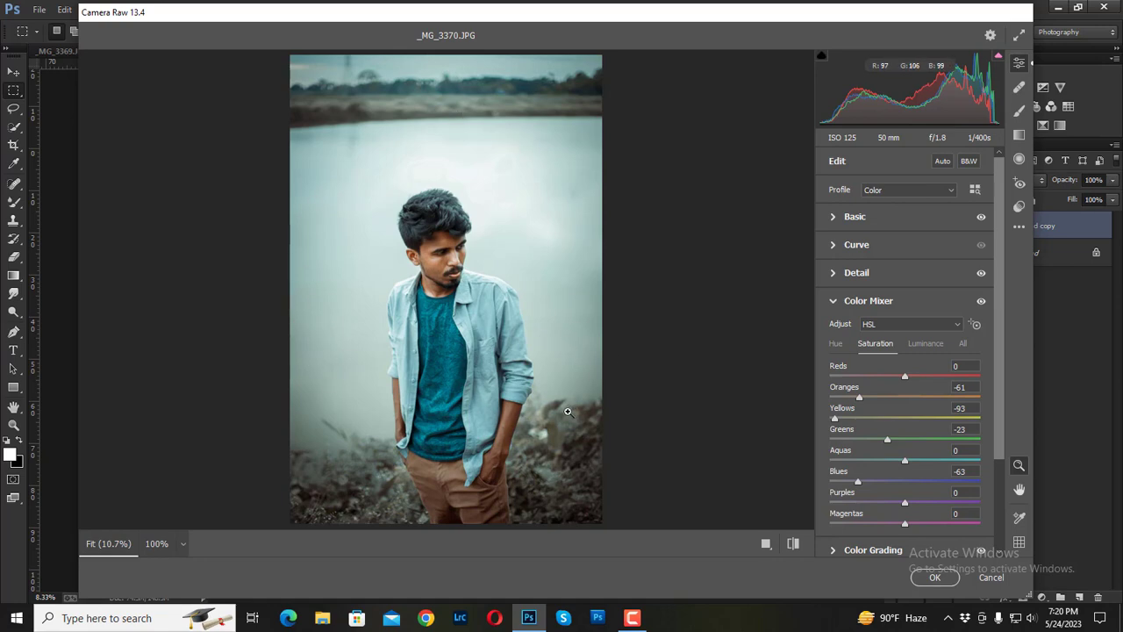
- Apply the Camera Raw grade to the Background copy and zoom in to inspect it
{"action": "left_click", "coordinate": [939, 578]}
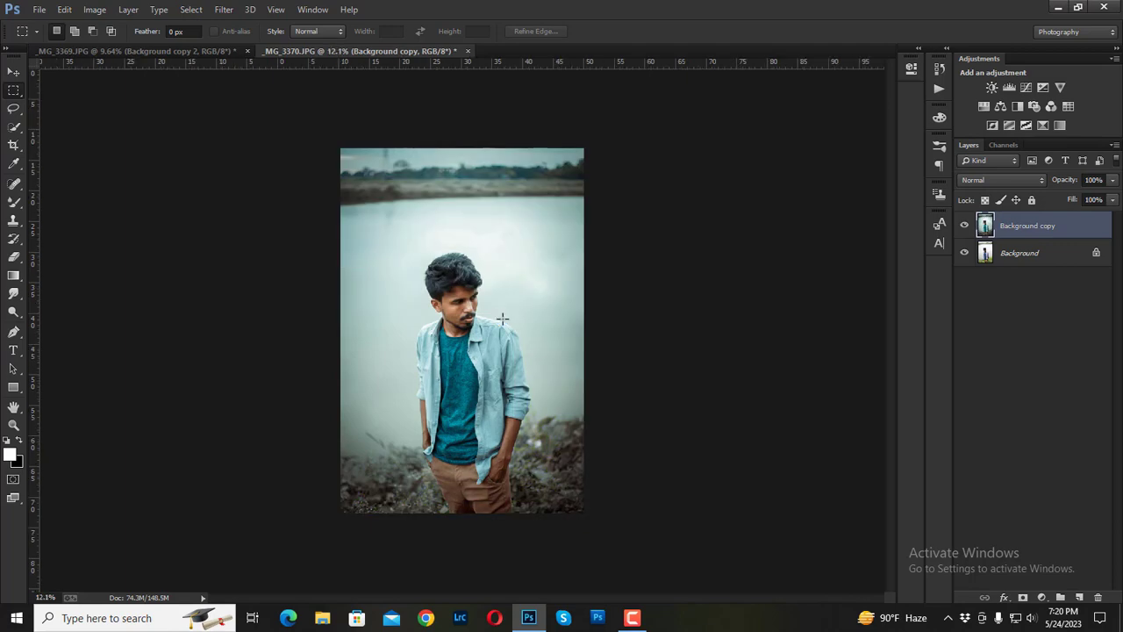
{"action": "scroll", "coordinate": [501, 319], "scroll_direction": "up", "scroll_amount": 3}
{"action": "scroll", "coordinate": [502, 318], "scroll_direction": "up", "scroll_amount": 3}
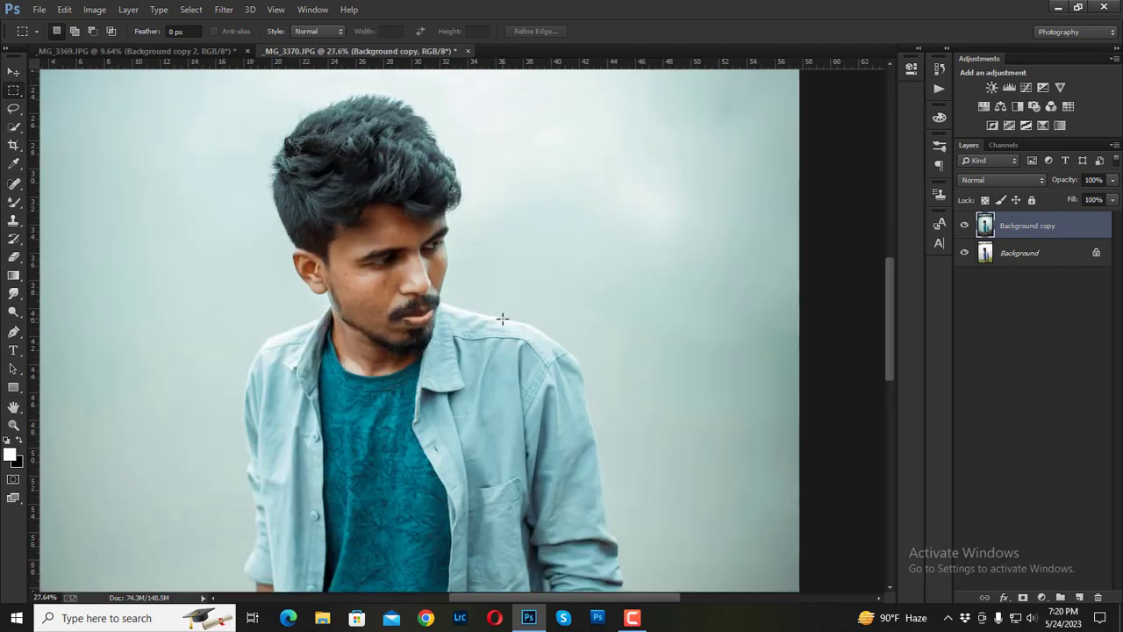
{"action": "scroll", "coordinate": [502, 319], "scroll_direction": "down", "scroll_amount": 3}
{"action": "scroll", "coordinate": [519, 318], "scroll_direction": "down", "scroll_amount": 3}
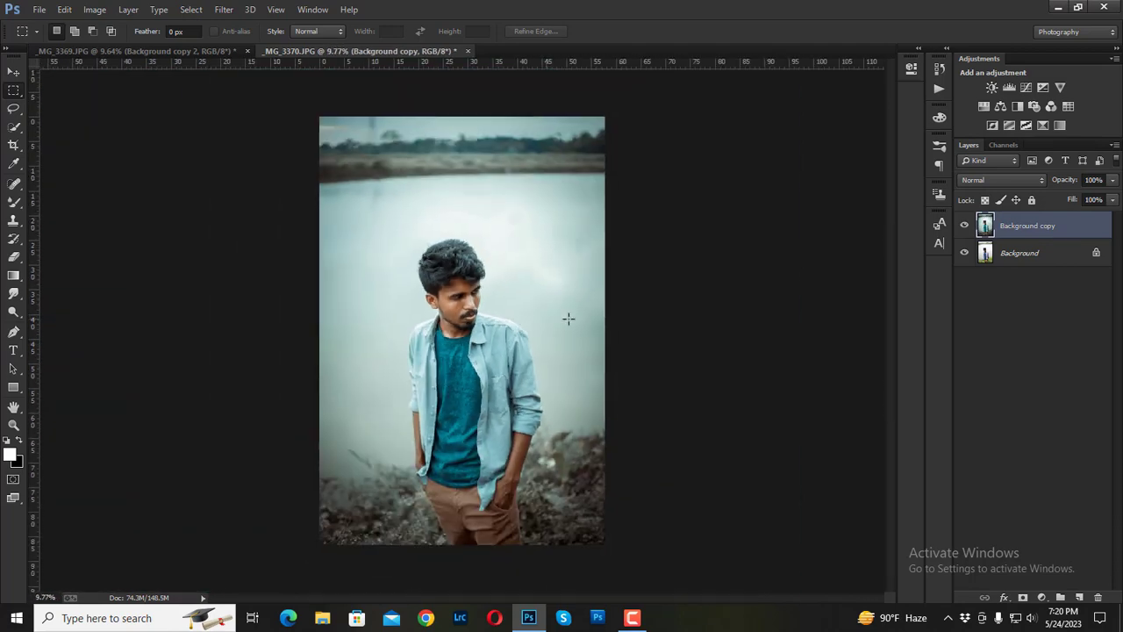
- Toggle the Background copy's visibility to compare the teal grade against the original
{"action": "left_click", "coordinate": [965, 228]}
{"action": "left_click", "coordinate": [966, 228]}
{"action": "left_click", "coordinate": [966, 228]}
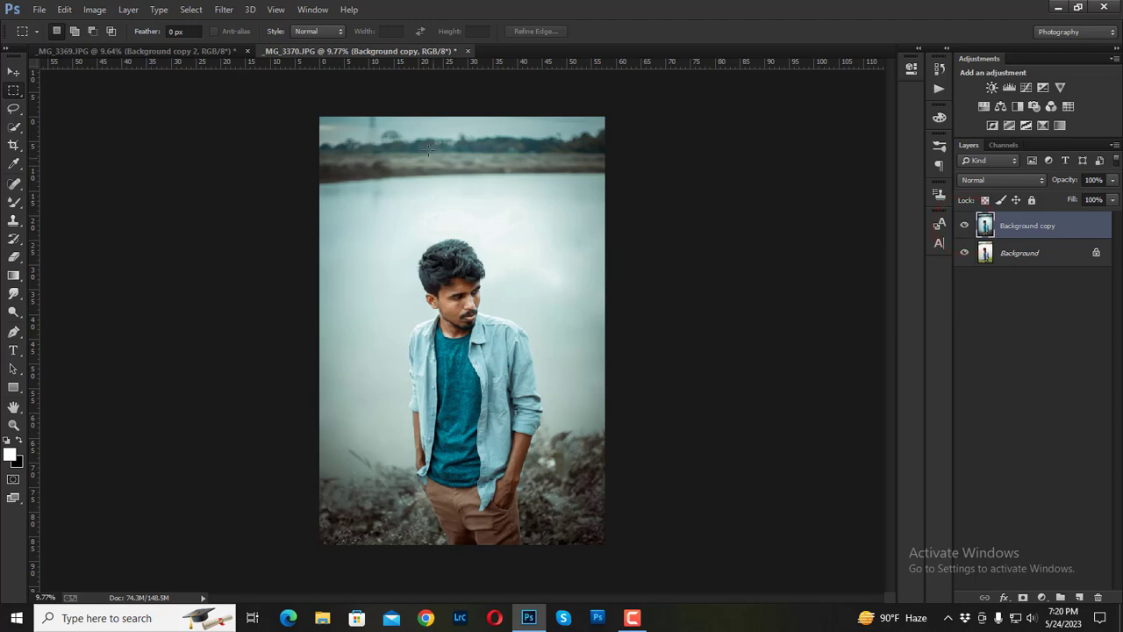